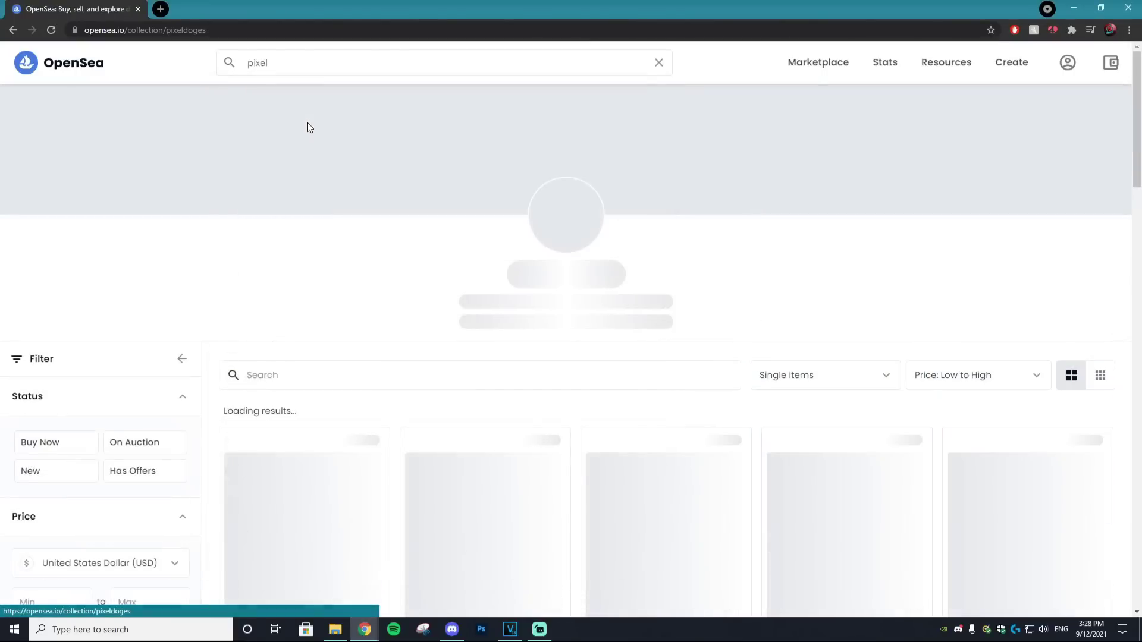
- Open the PixelChain collection from the pixel search suggestions and browse it
{"action": "scroll", "coordinate": [517, 359], "scroll_direction": "down", "scroll_amount": 7}
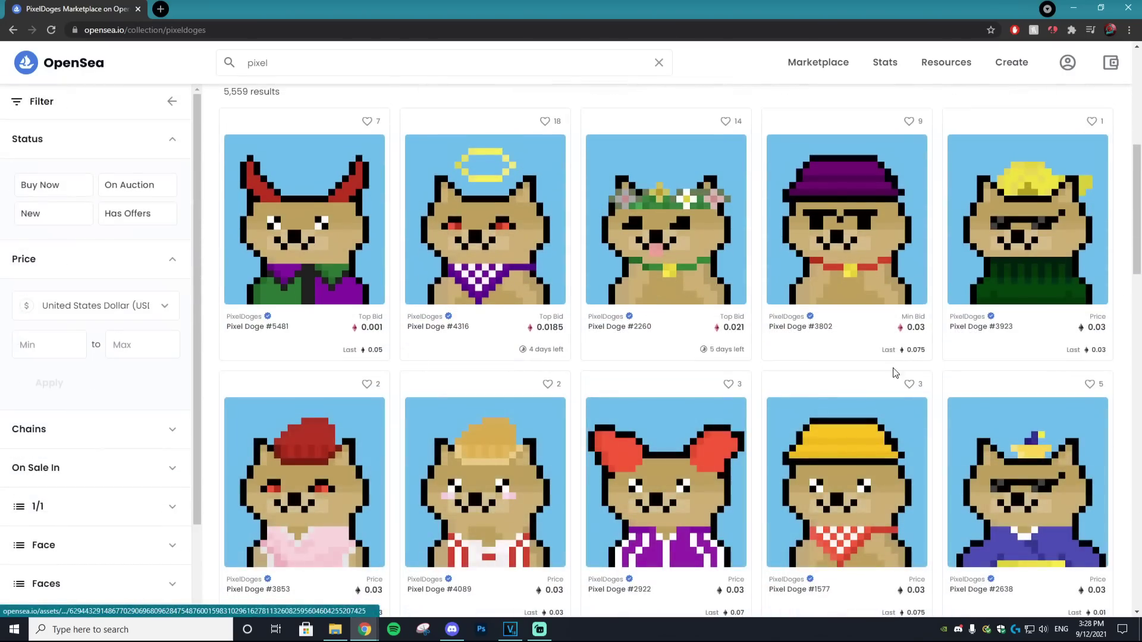
{"action": "scroll", "coordinate": [880, 387], "scroll_direction": "down", "scroll_amount": 3}
{"action": "scroll", "coordinate": [815, 420], "scroll_direction": "down", "scroll_amount": 10}
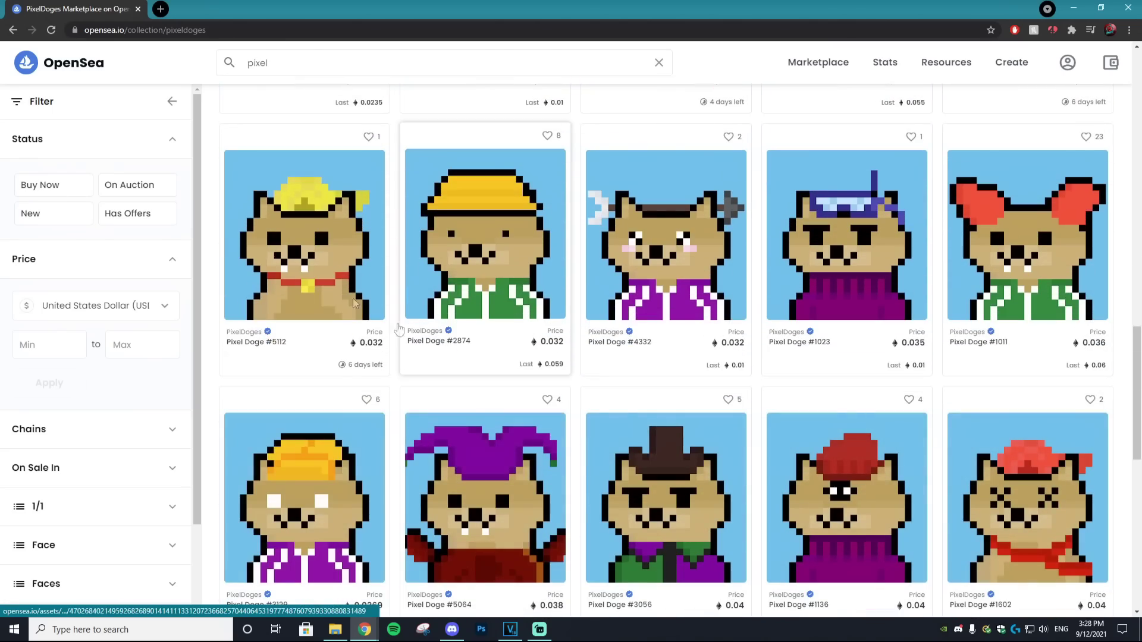
{"action": "left_click", "coordinate": [293, 62]}
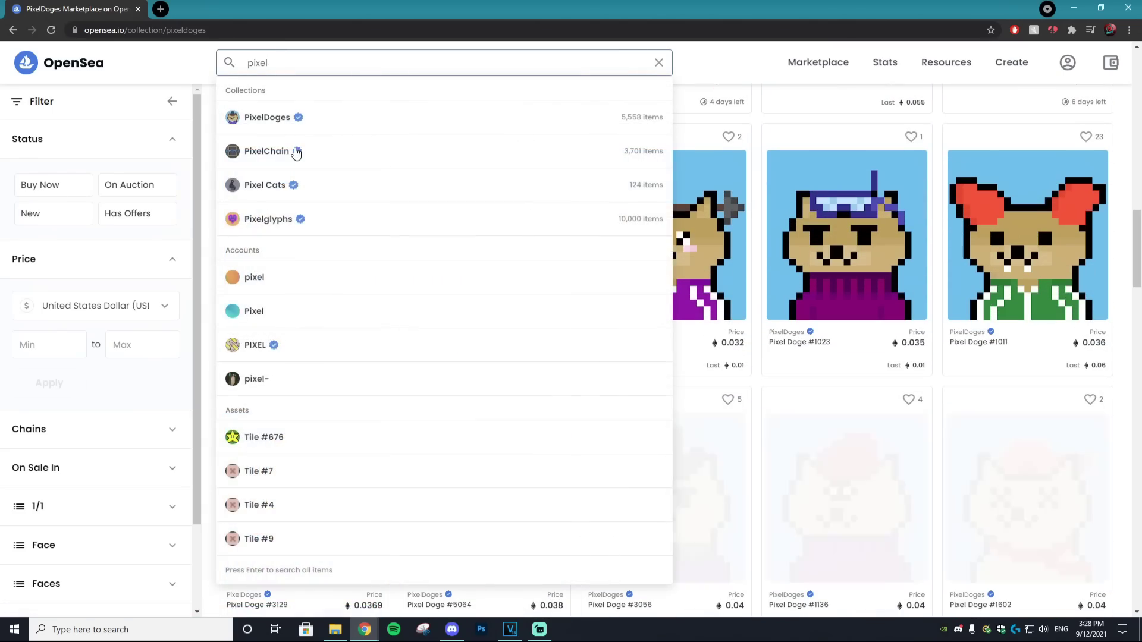
{"action": "left_click", "coordinate": [296, 151]}
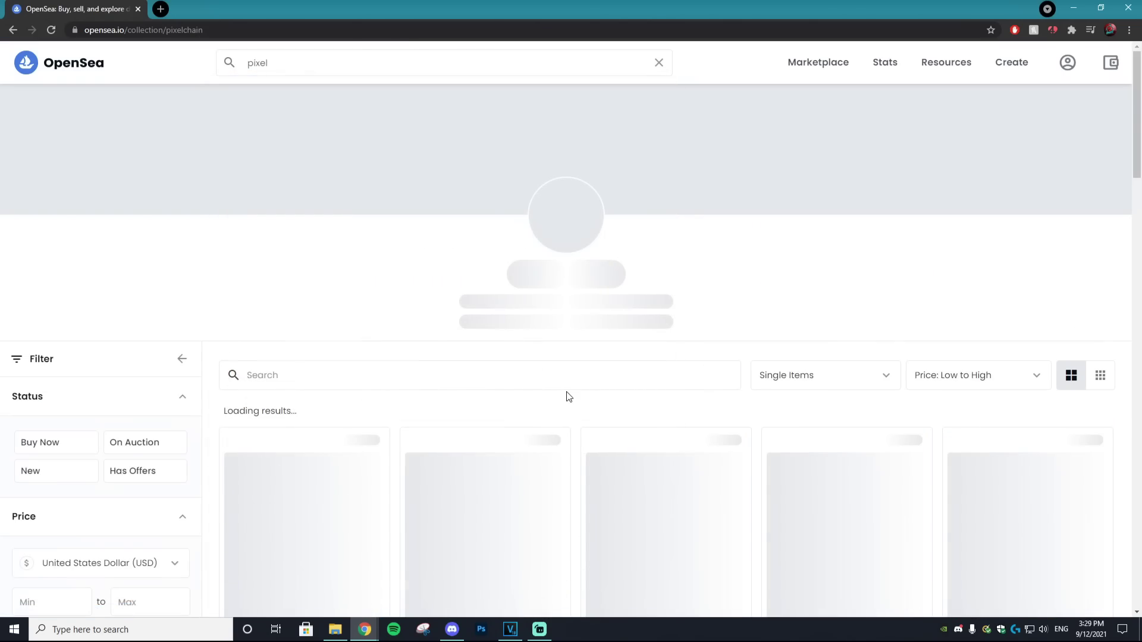
{"action": "scroll", "coordinate": [569, 397], "scroll_direction": "down", "scroll_amount": 9}
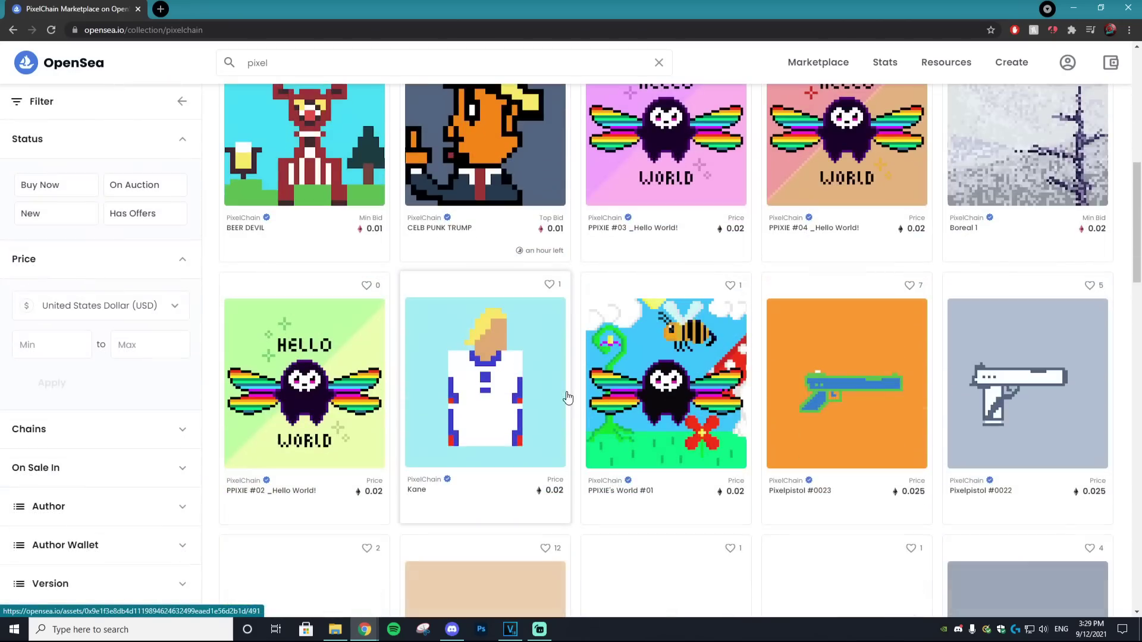
{"action": "scroll", "coordinate": [749, 381], "scroll_direction": "down", "scroll_amount": 7}
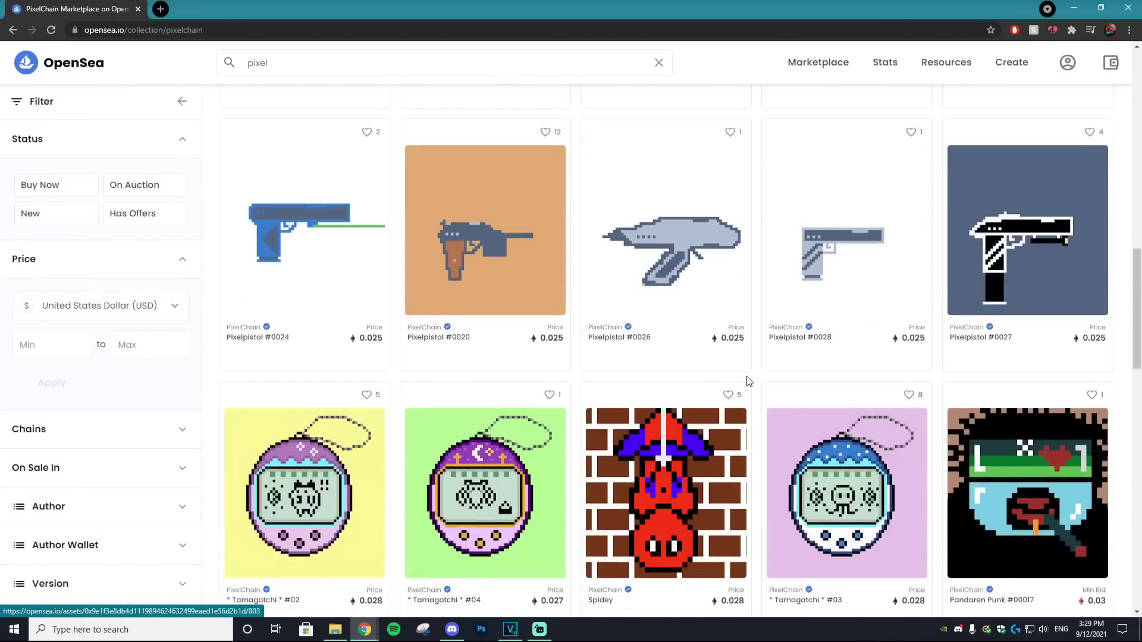
{"action": "scroll", "coordinate": [738, 375], "scroll_direction": "down", "scroll_amount": 5}
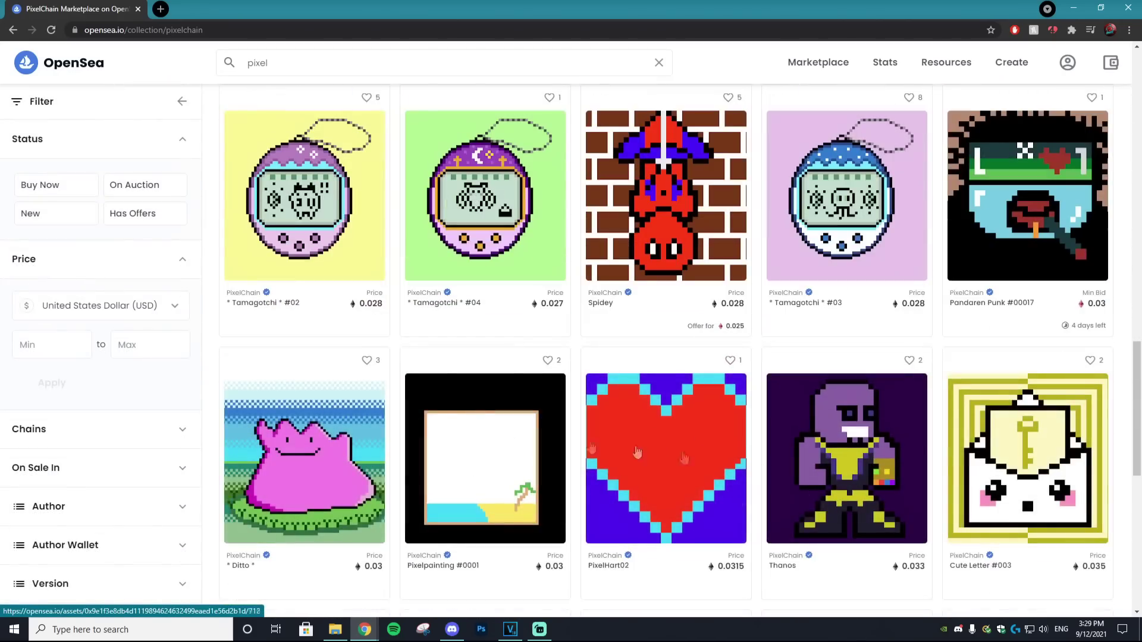
{"action": "scroll", "coordinate": [434, 398], "scroll_direction": "up", "scroll_amount": 7}
{"action": "scroll", "coordinate": [435, 398], "scroll_direction": "up", "scroll_amount": 12}
- Open the Pixel Cats collection from the suggestions and scroll through it
{"action": "left_click", "coordinate": [311, 64]}
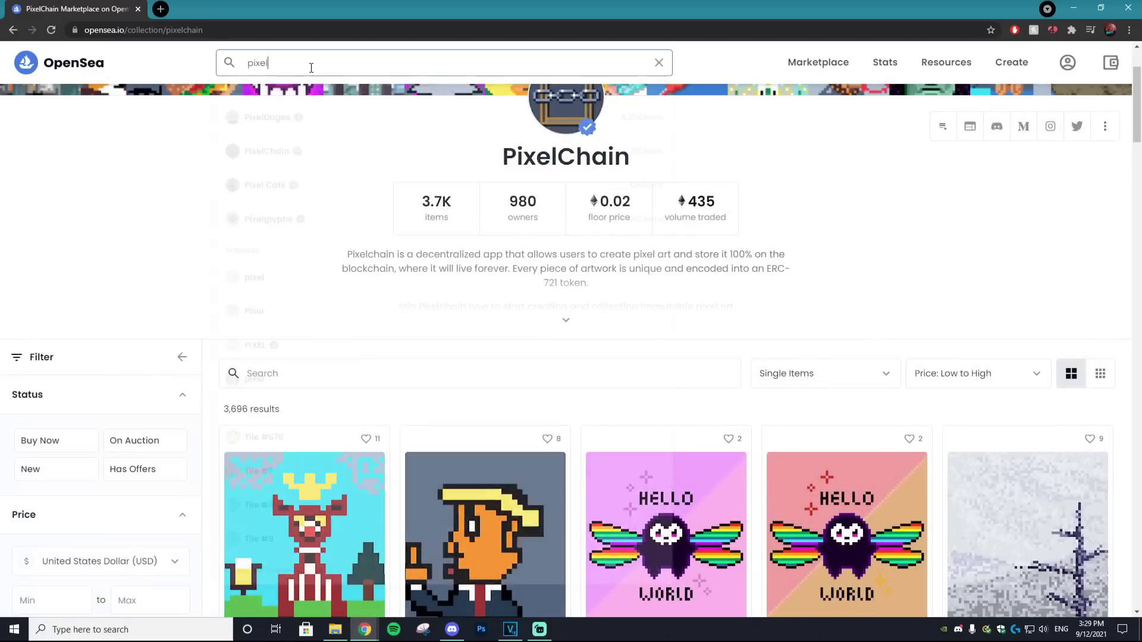
{"action": "left_click", "coordinate": [307, 184]}
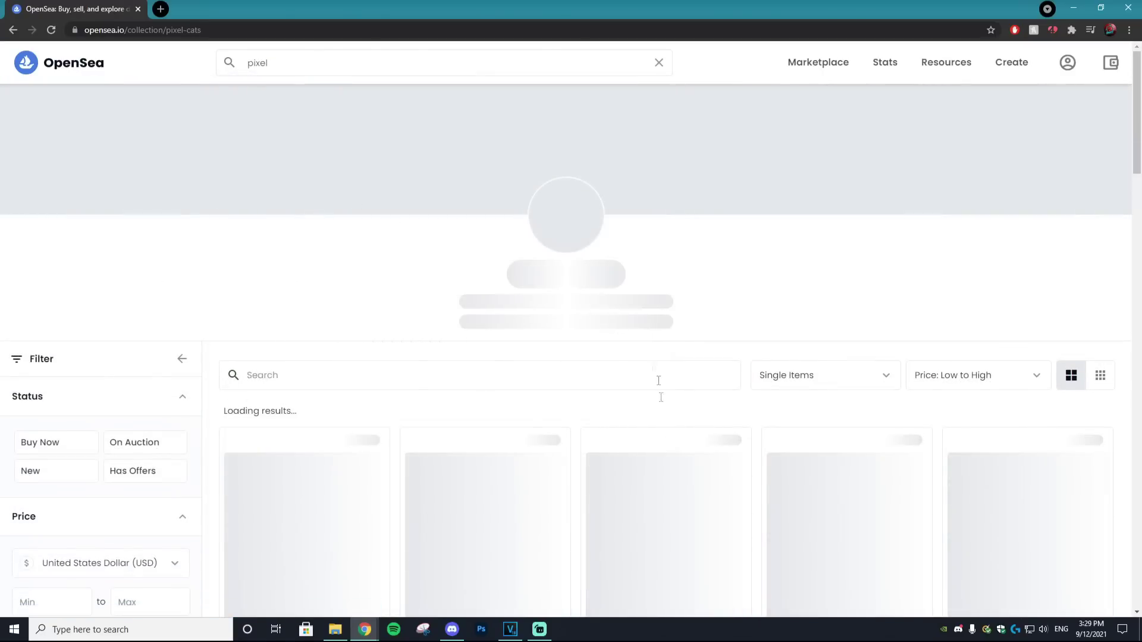
{"action": "scroll", "coordinate": [566, 408], "scroll_direction": "down", "scroll_amount": 5}
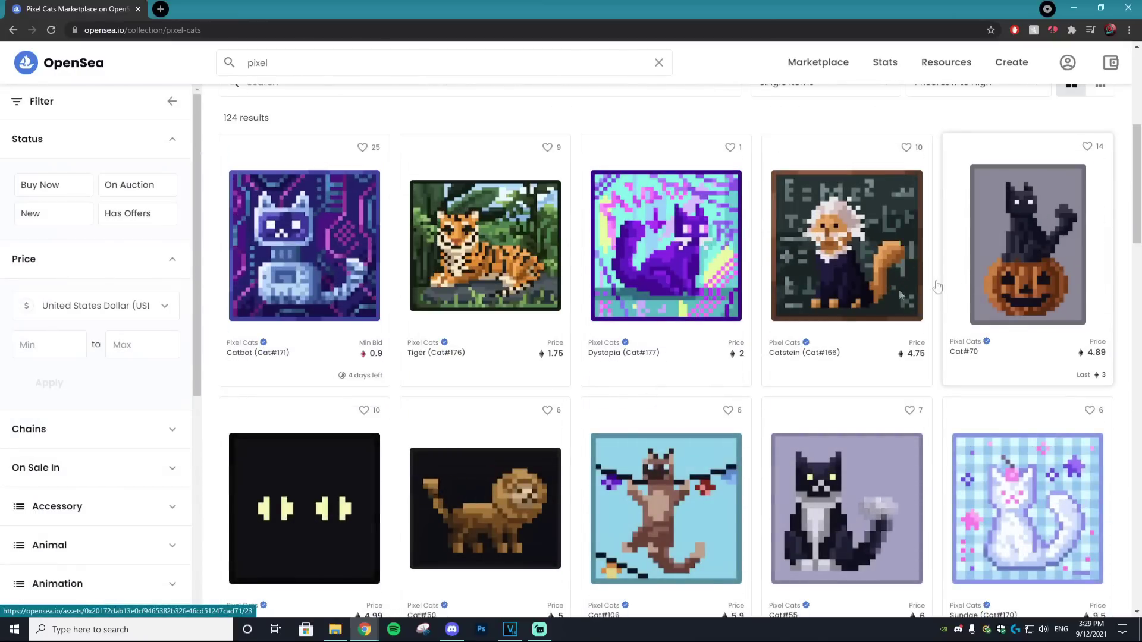
{"action": "scroll", "coordinate": [476, 502], "scroll_direction": "down", "scroll_amount": 5}
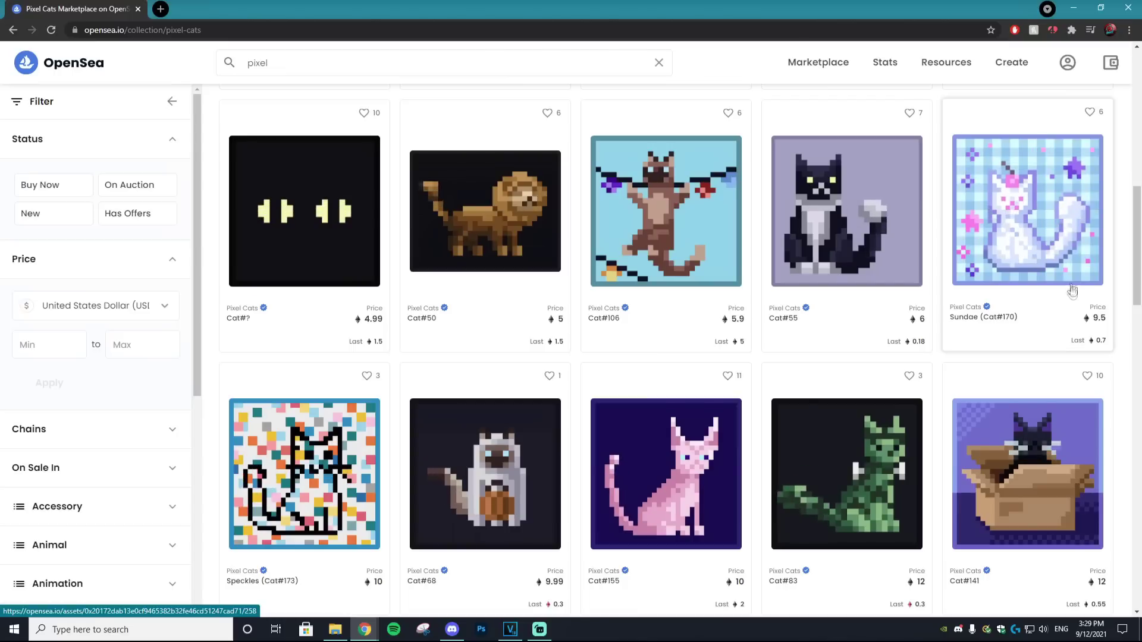
{"action": "scroll", "coordinate": [905, 504], "scroll_direction": "down", "scroll_amount": 5}
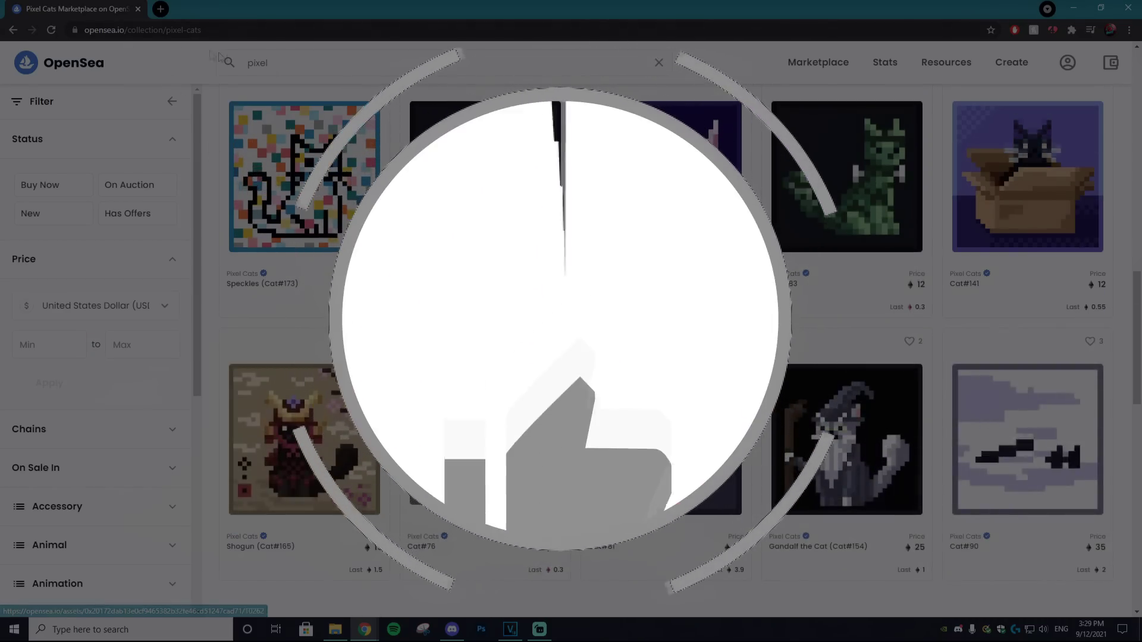
- Open the Pixelglyphs collection from the suggestions and scroll through it
{"action": "left_click", "coordinate": [372, 73]}
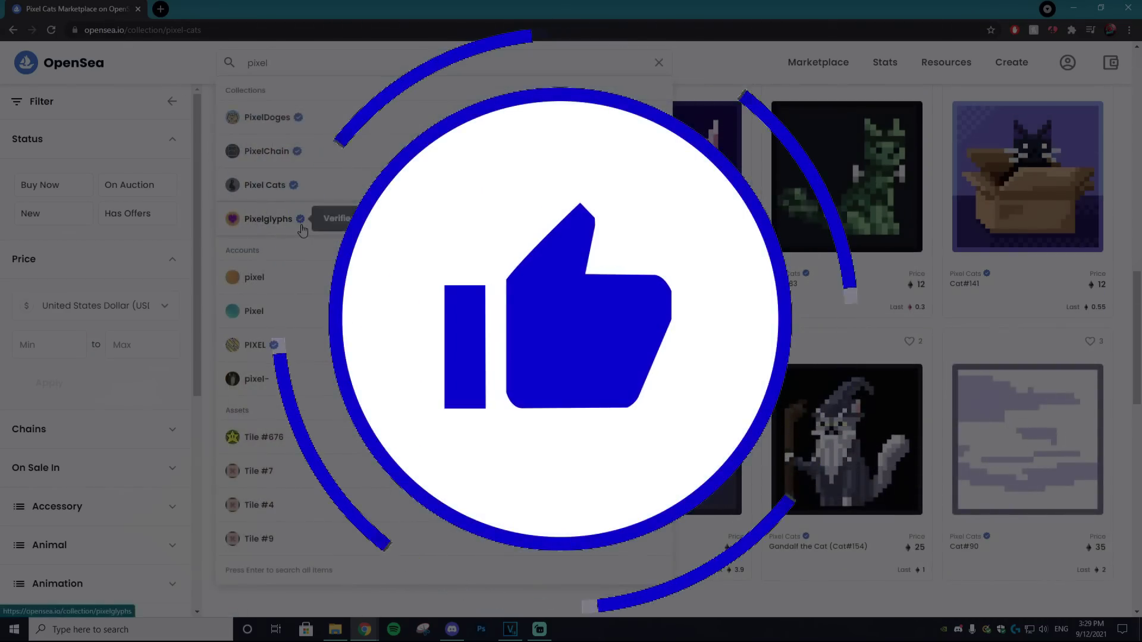
{"action": "left_click", "coordinate": [303, 226]}
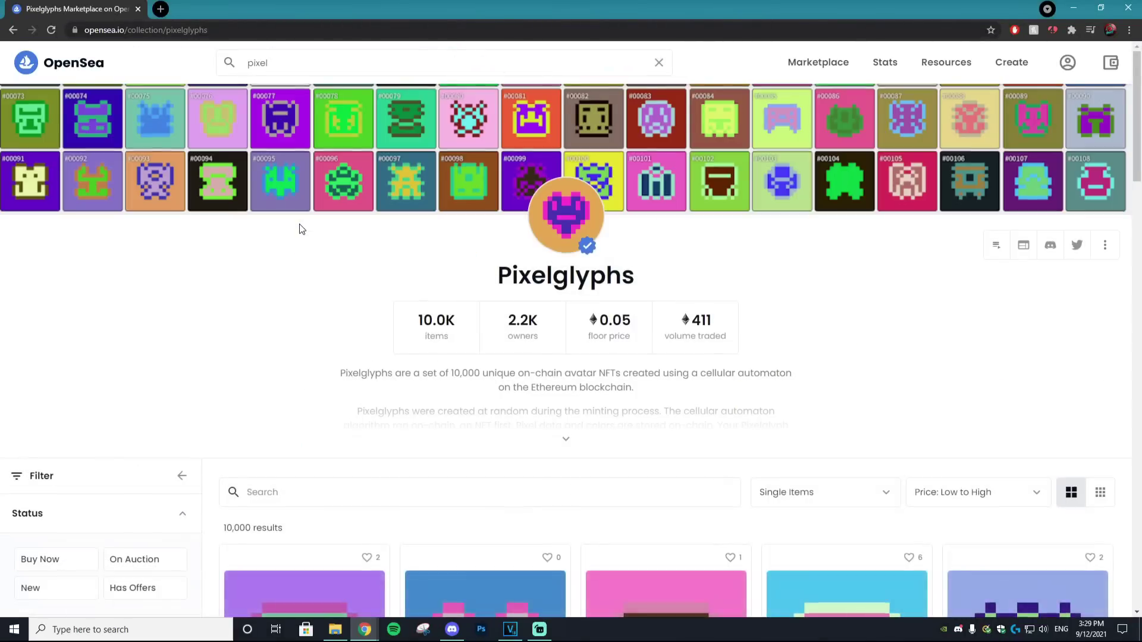
{"action": "scroll", "coordinate": [302, 230], "scroll_direction": "down", "scroll_amount": 5}
{"action": "scroll", "coordinate": [302, 229], "scroll_direction": "down", "scroll_amount": 10}
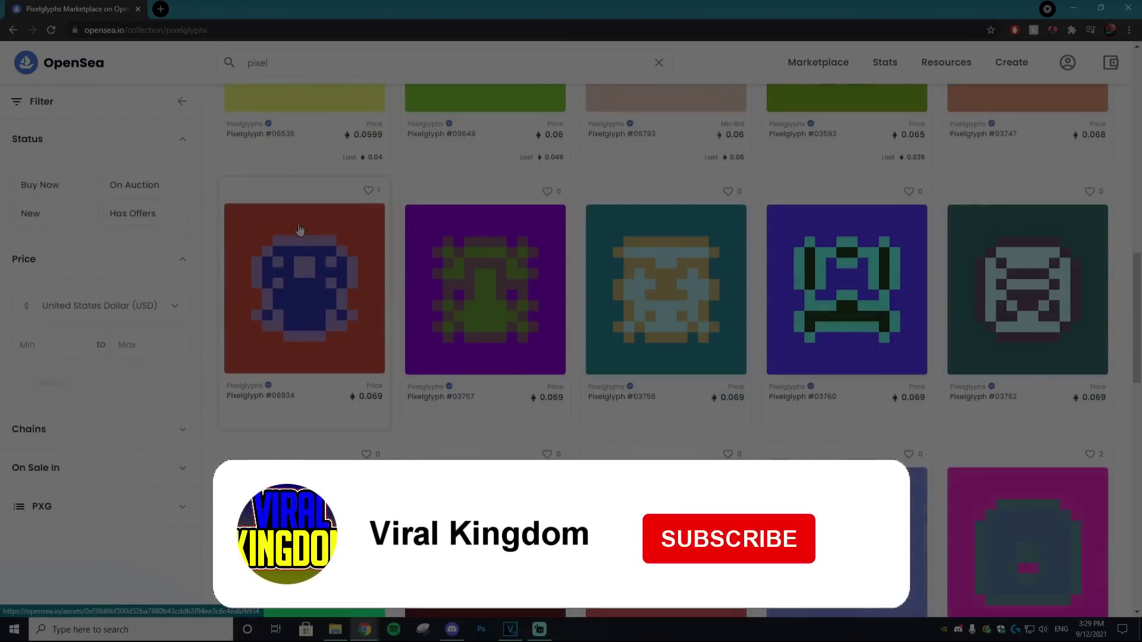
{"action": "scroll", "coordinate": [296, 228], "scroll_direction": "down", "scroll_amount": 15}
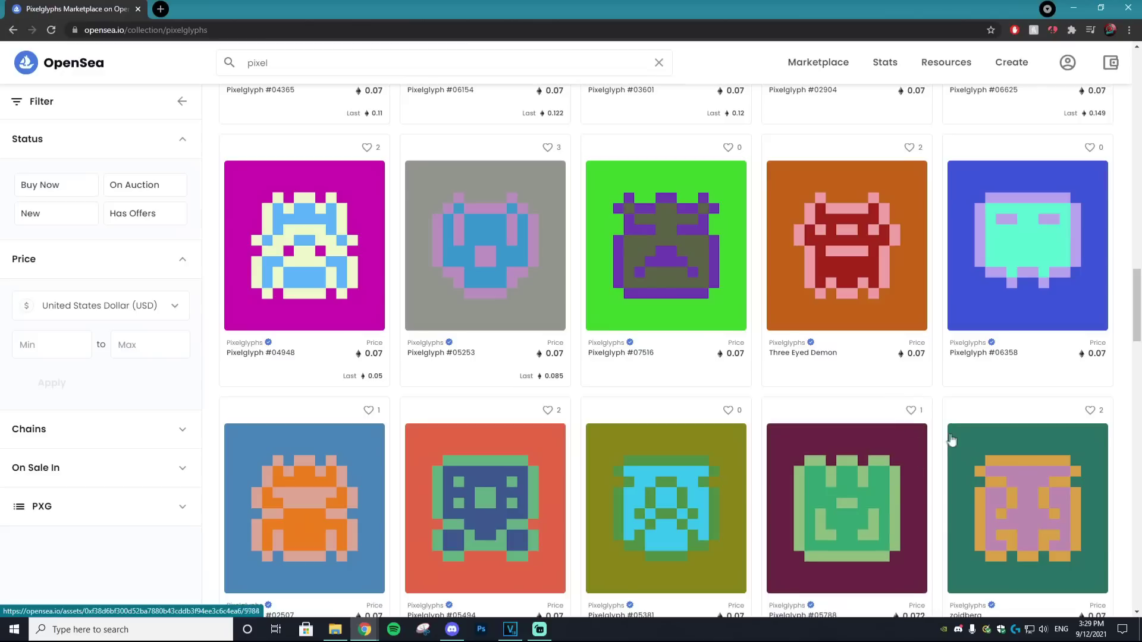
{"action": "scroll", "coordinate": [948, 438], "scroll_direction": "down", "scroll_amount": 5}
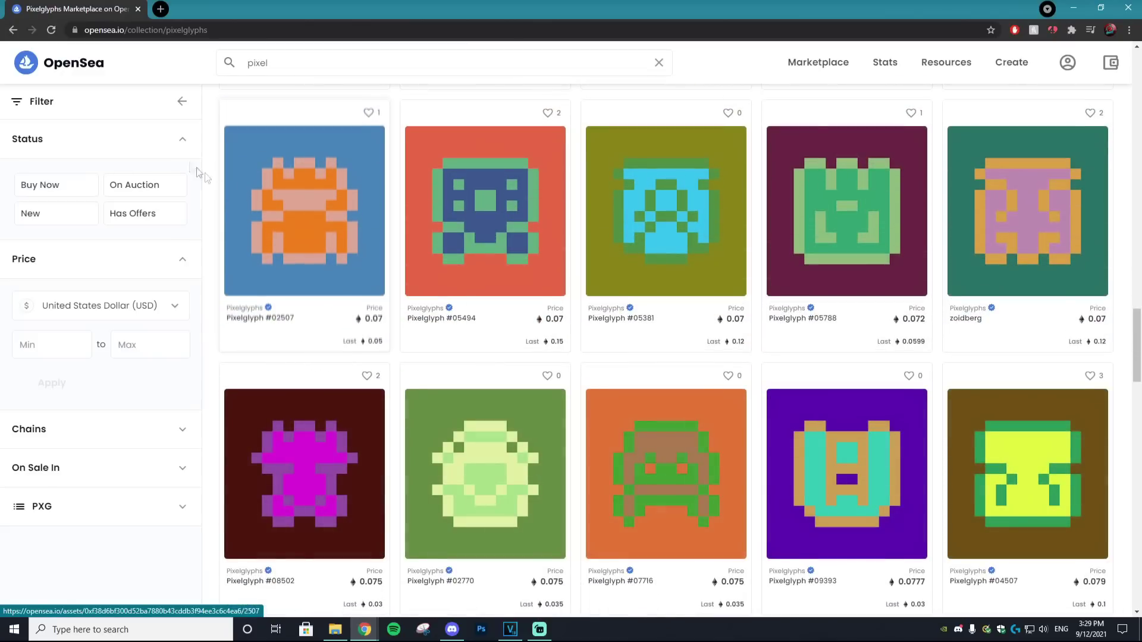
- Go back and open the verified PIXEL account's profile page
{"action": "left_click", "coordinate": [12, 29]}
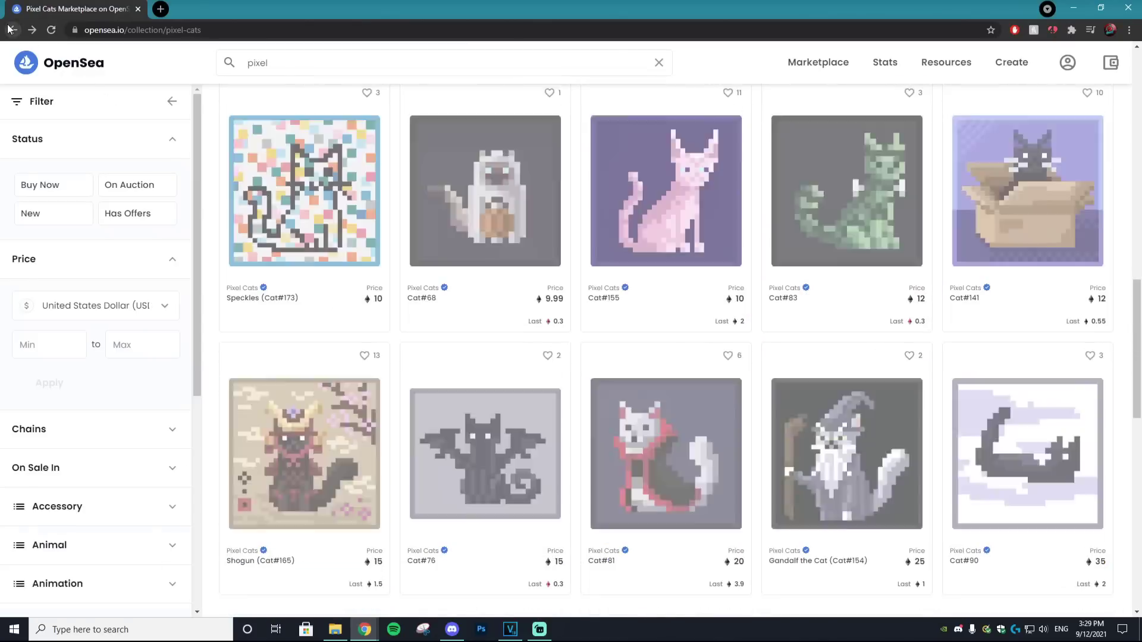
{"action": "left_click", "coordinate": [288, 64]}
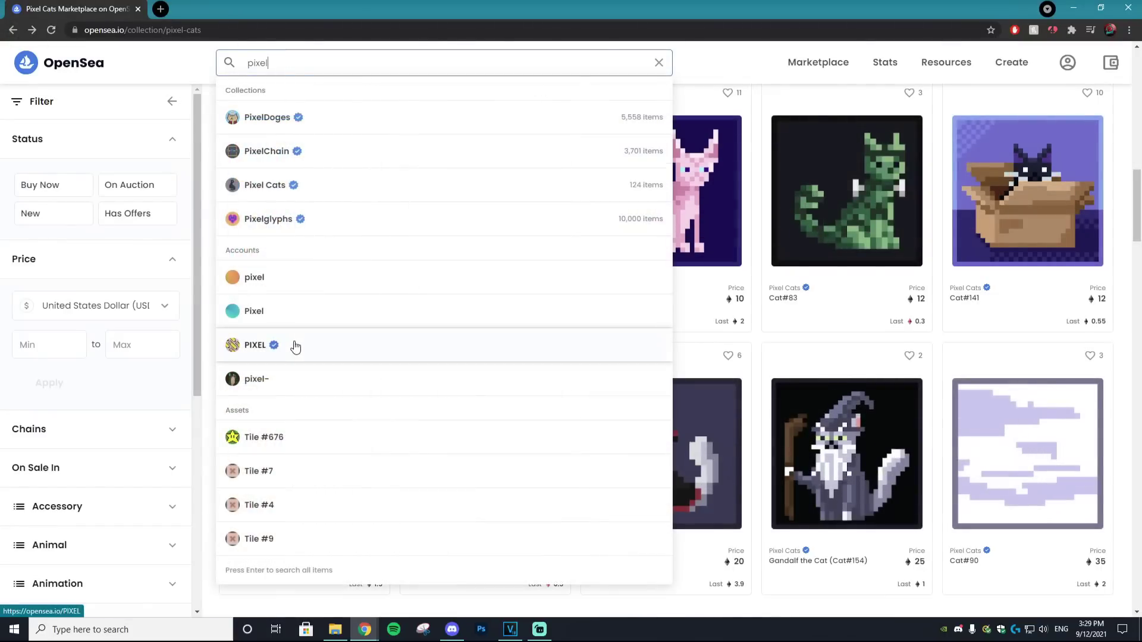
{"action": "left_click", "coordinate": [295, 346]}
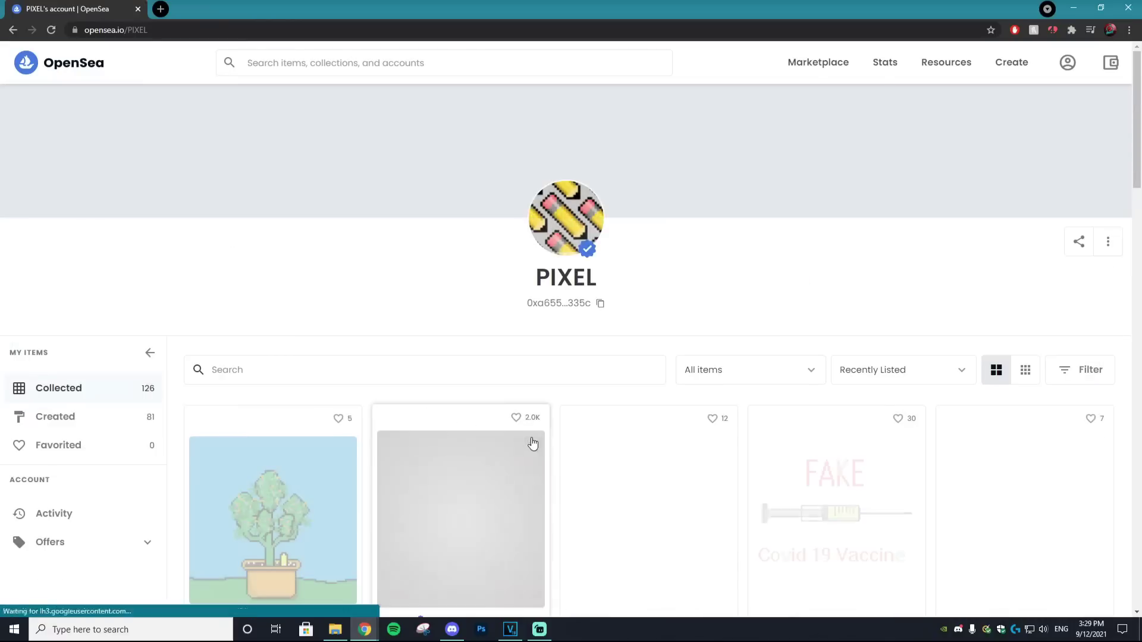
- Open CryptoPunk #6273 and look over its price and trading history
{"action": "scroll", "coordinate": [533, 439], "scroll_direction": "down", "scroll_amount": 7}
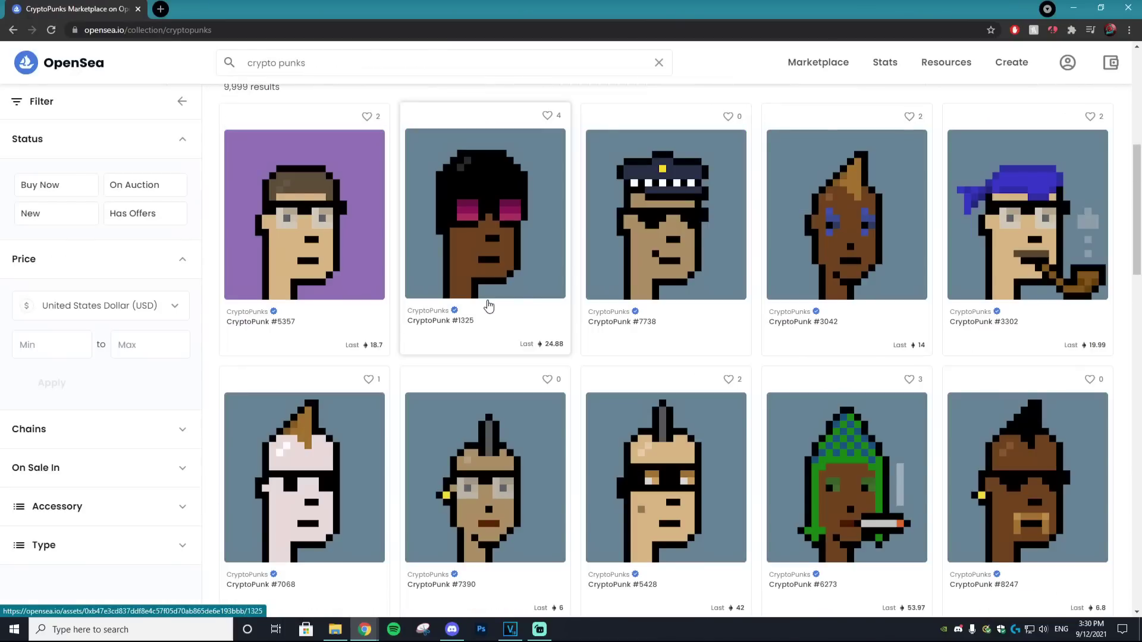
{"action": "scroll", "coordinate": [488, 306], "scroll_direction": "down", "scroll_amount": 3}
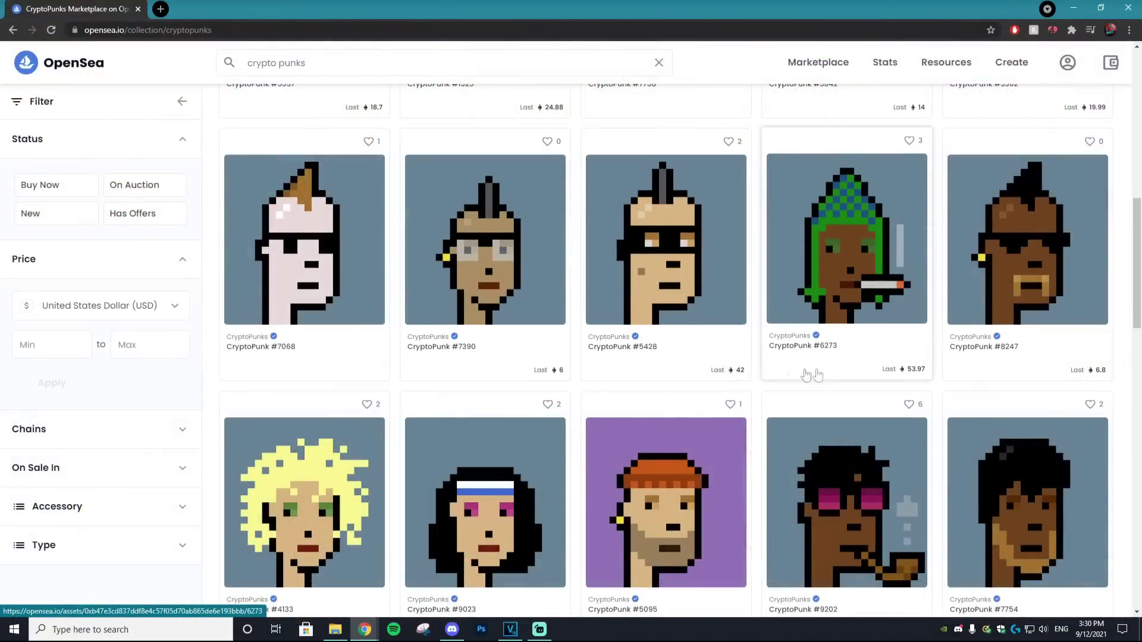
{"action": "left_click", "coordinate": [851, 362]}
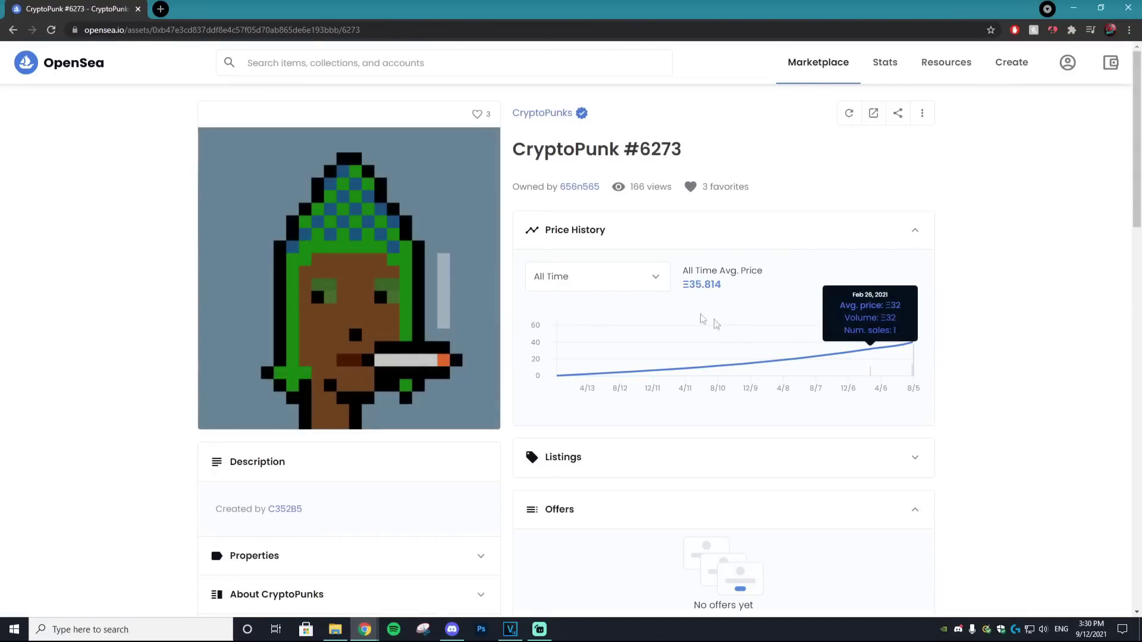
{"action": "scroll", "coordinate": [614, 286], "scroll_direction": "down", "scroll_amount": 3}
{"action": "scroll", "coordinate": [613, 283], "scroll_direction": "up", "scroll_amount": 3}
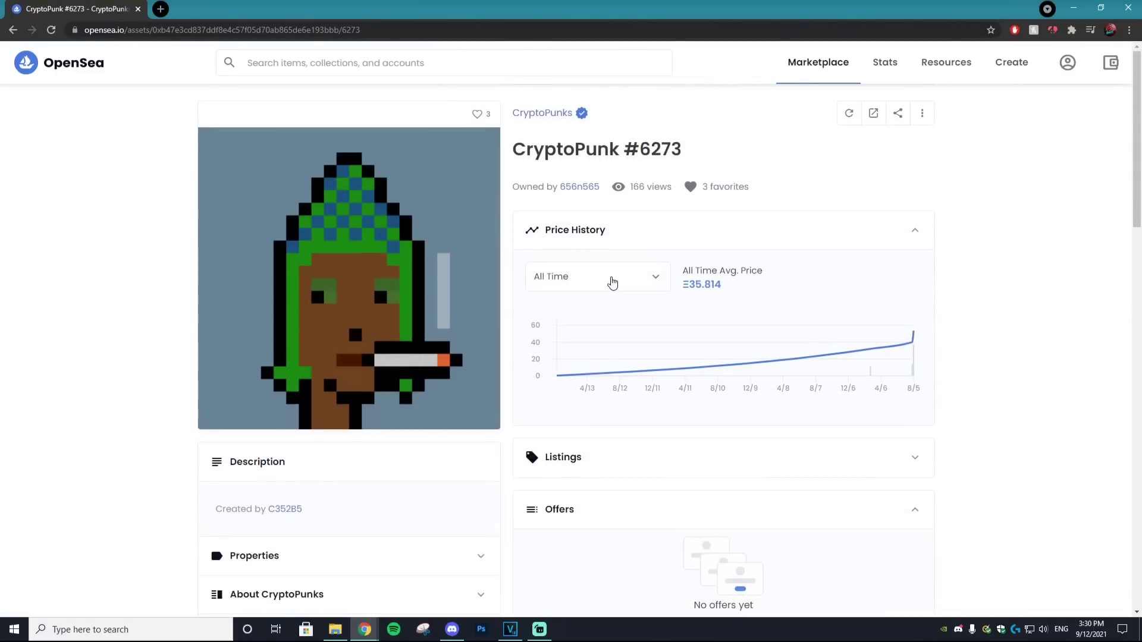
{"action": "scroll", "coordinate": [613, 283], "scroll_direction": "down", "scroll_amount": 5}
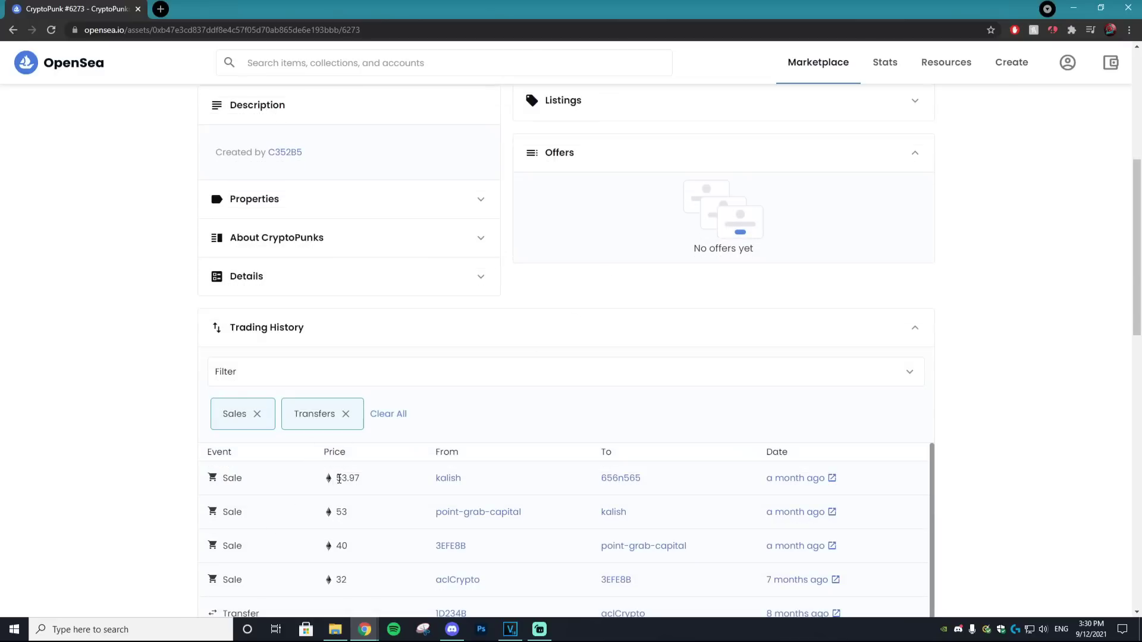
- Close the stray blank tab and return to the CryptoPunks collection grid
{"action": "left_click", "coordinate": [328, 480]}
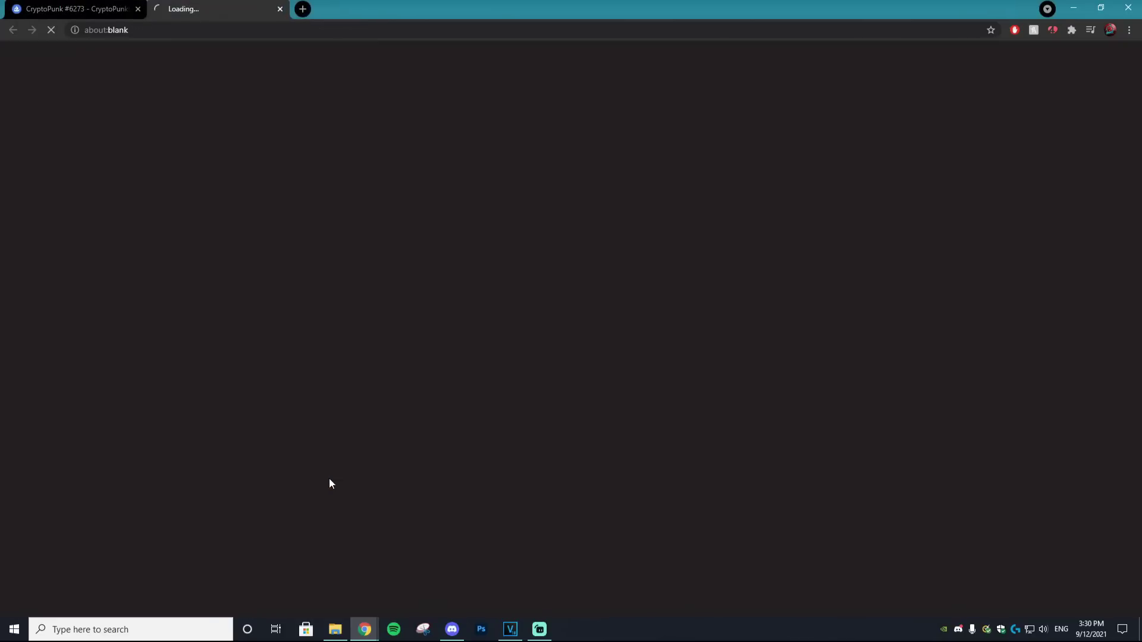
{"action": "left_click", "coordinate": [280, 9]}
{"action": "scroll", "coordinate": [548, 256], "scroll_direction": "up", "scroll_amount": 4}
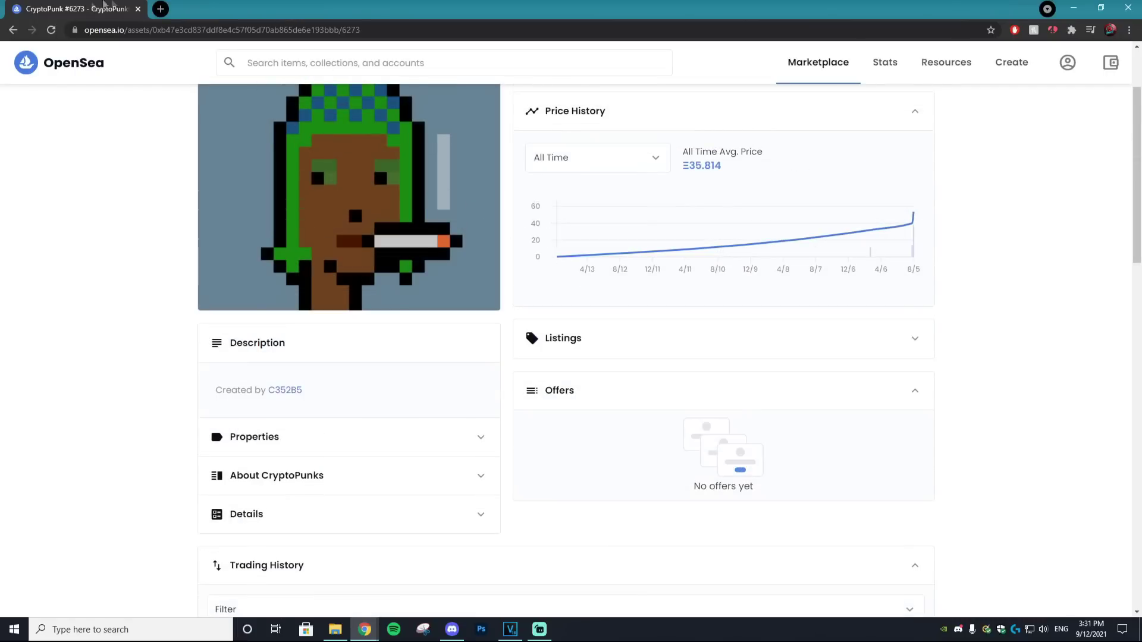
{"action": "left_click", "coordinate": [13, 29]}
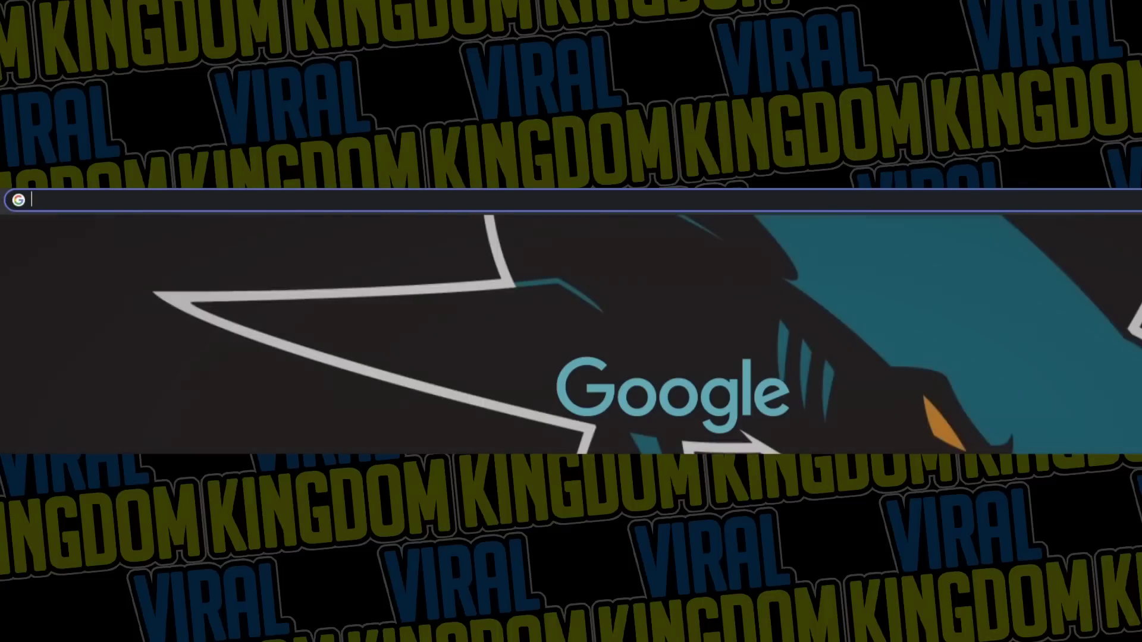
- Search Google Images for 'cartoon sauce bottle'
{"action": "type", "text": "cart"}
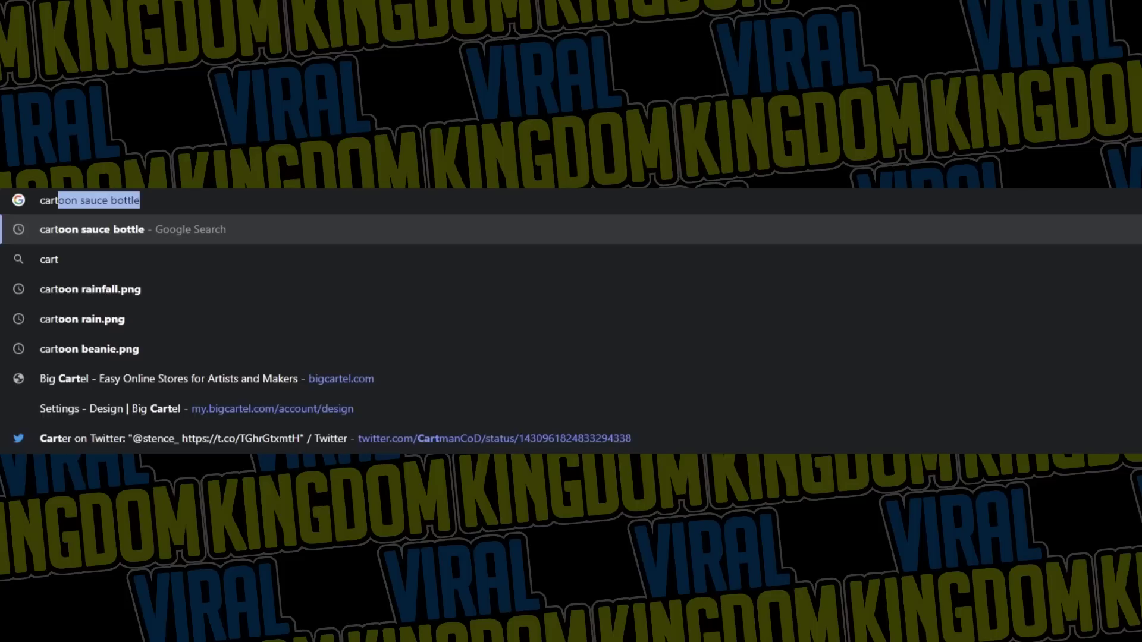
{"action": "type", "text": "oon sau"}
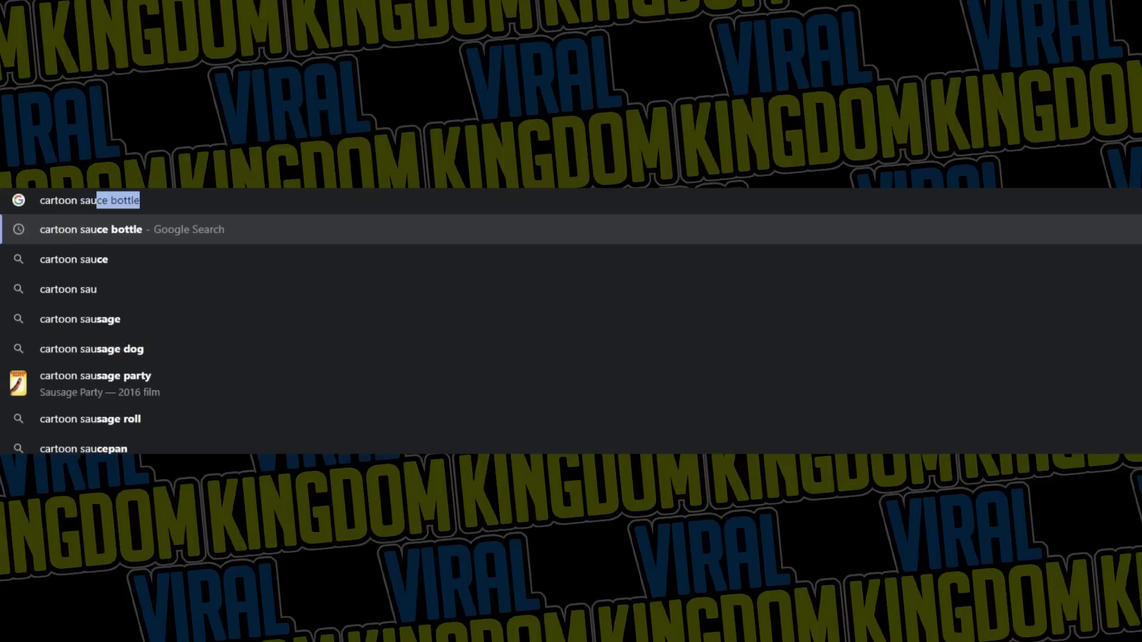
{"action": "key", "text": "Return"}
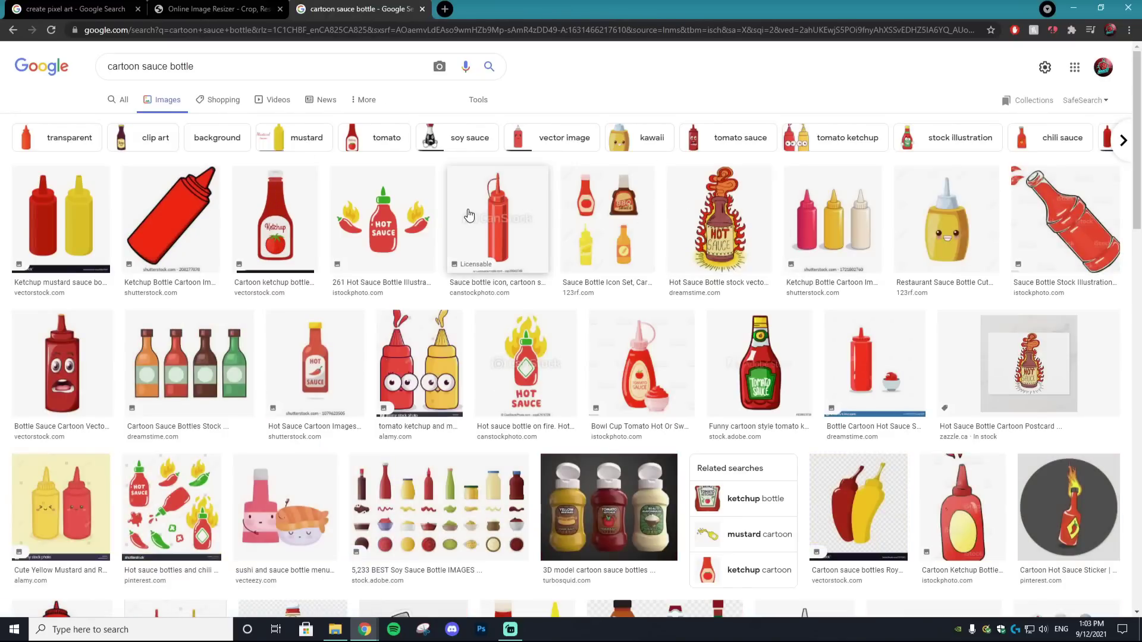
{"action": "scroll", "coordinate": [464, 208], "scroll_direction": "down", "scroll_amount": 1}
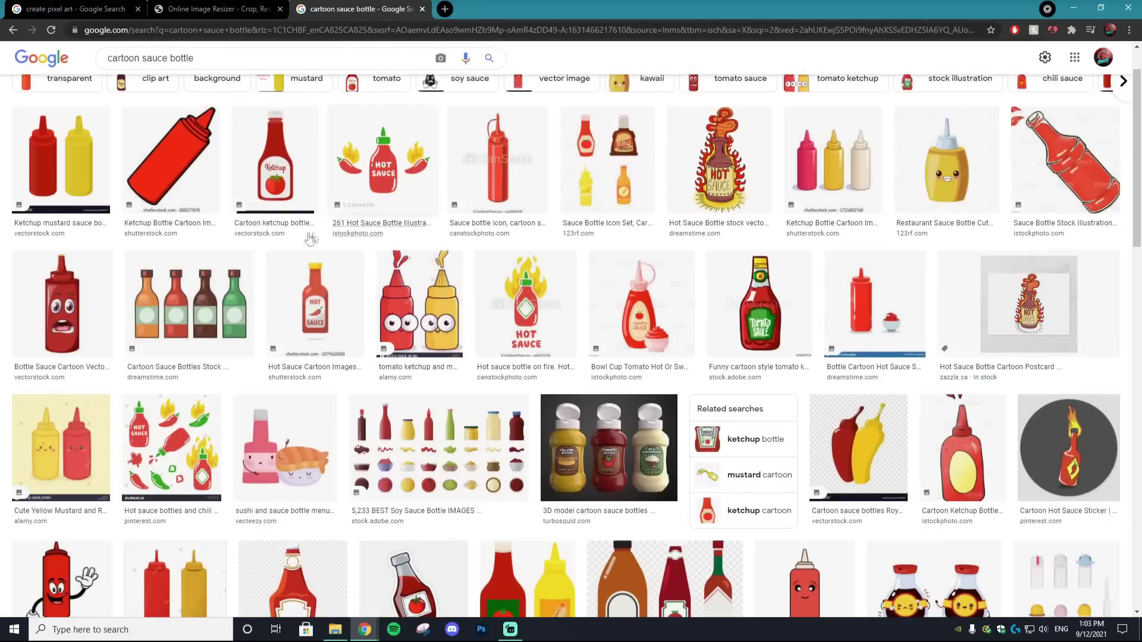
- Save the surprised red sauce bottle image to Downloads as download (1).jfif
{"action": "left_click", "coordinate": [59, 303]}
{"action": "right_click", "coordinate": [880, 182]}
{"action": "left_click", "coordinate": [927, 322]}
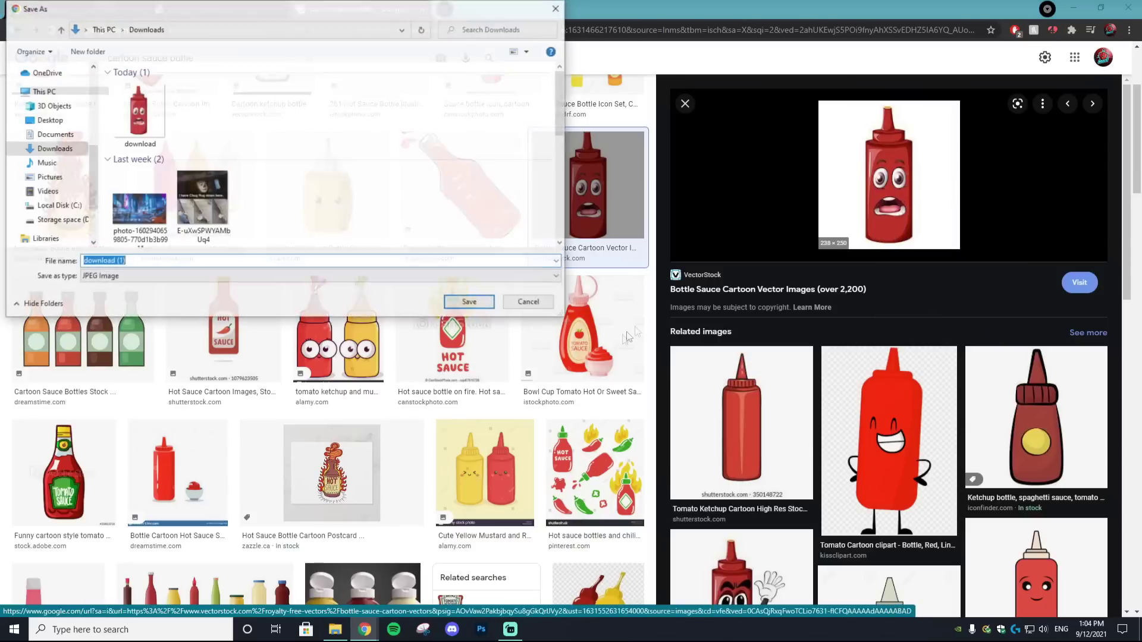
{"action": "left_click", "coordinate": [470, 303]}
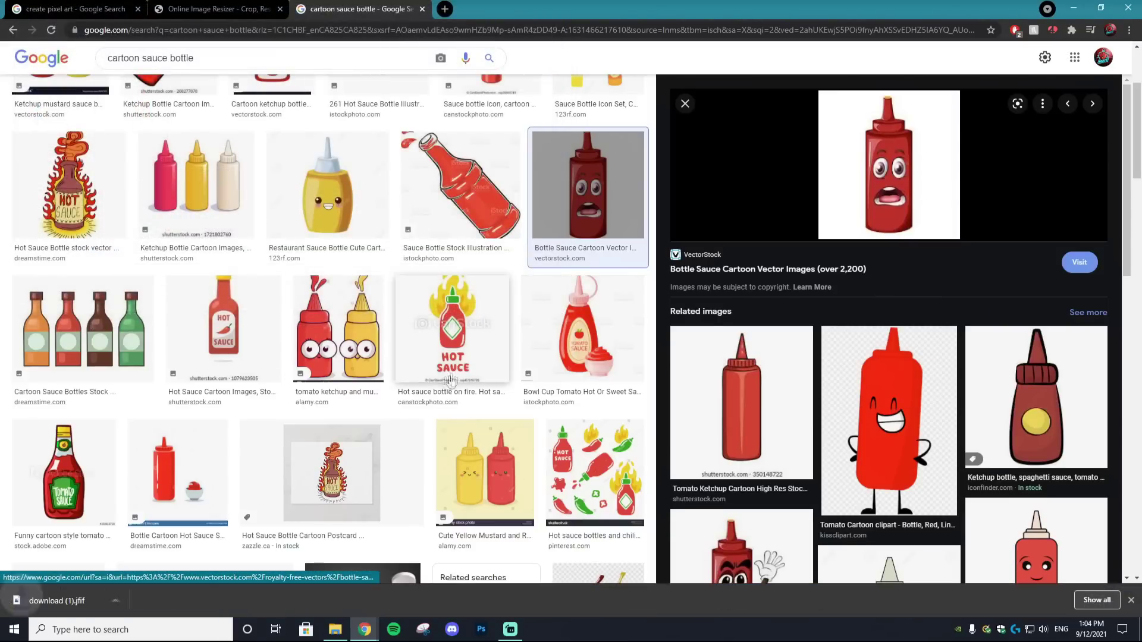
{"action": "left_click", "coordinate": [212, 5]}
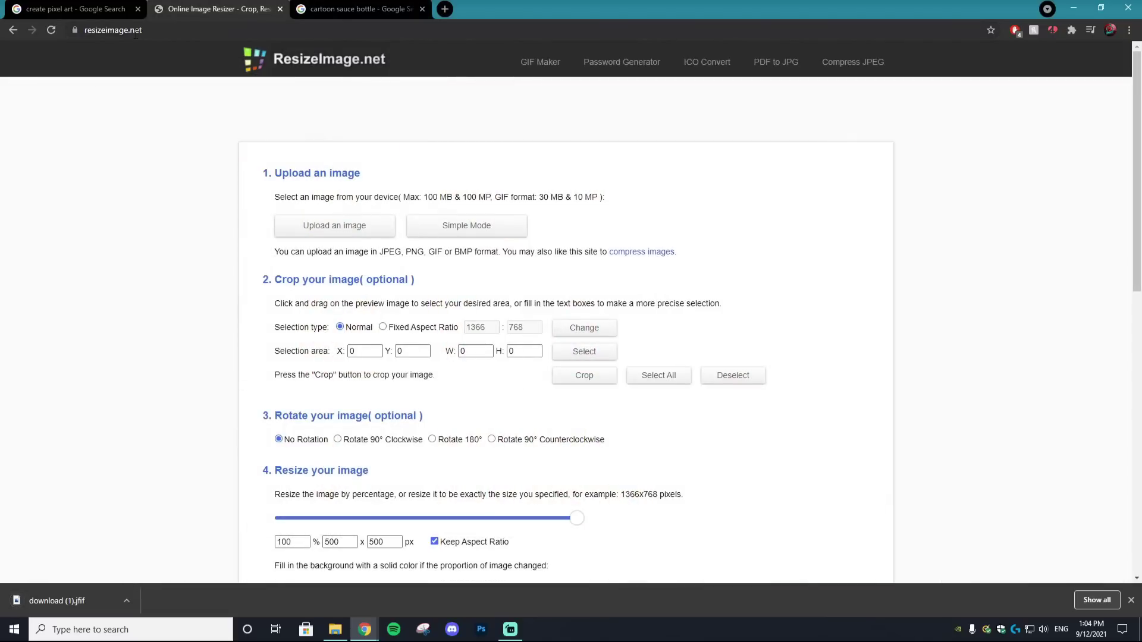
- Resize the bottle image to a 32x32 PNG and download it
{"action": "left_click", "coordinate": [356, 231]}
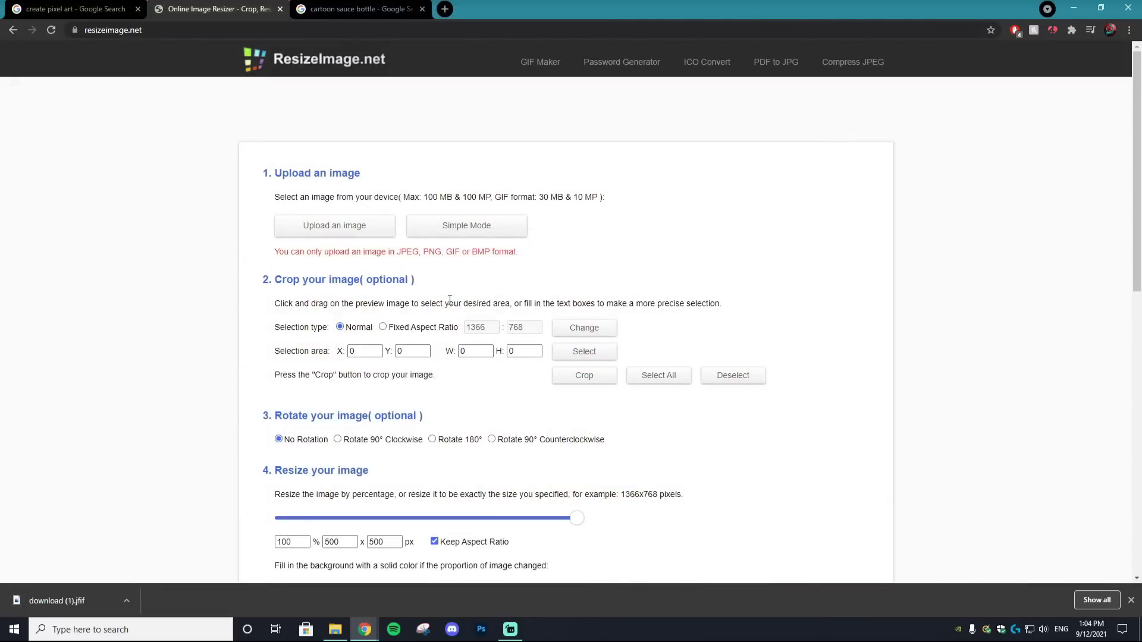
{"action": "key", "text": "super+e"}
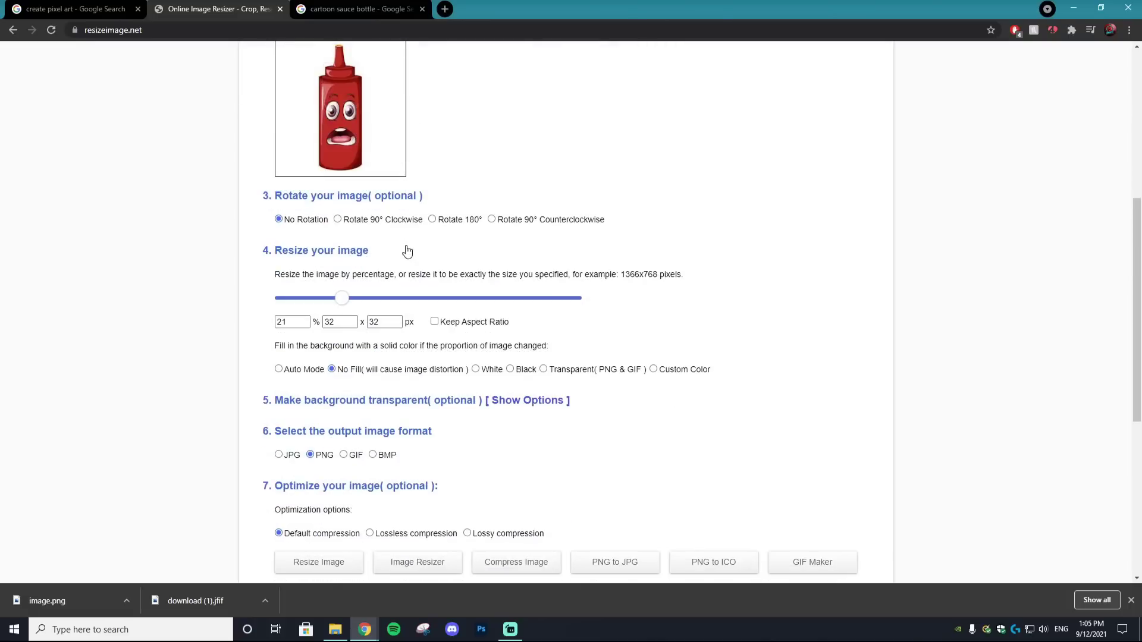
{"action": "scroll", "coordinate": [277, 185], "scroll_direction": "down", "scroll_amount": 1}
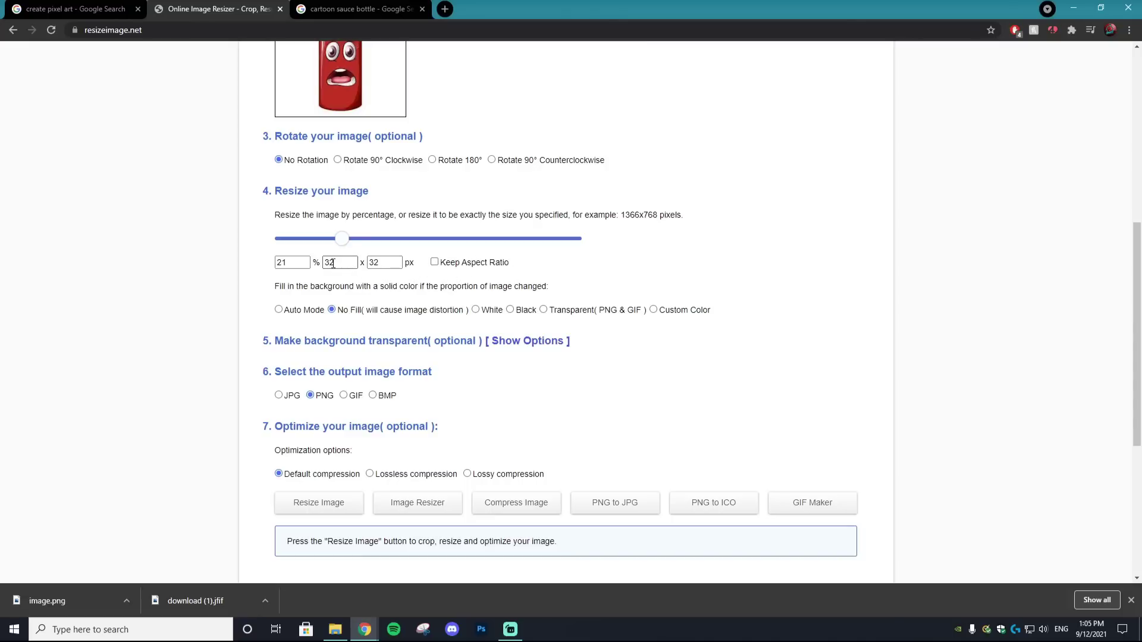
{"action": "scroll", "coordinate": [524, 276], "scroll_direction": "up", "scroll_amount": 2}
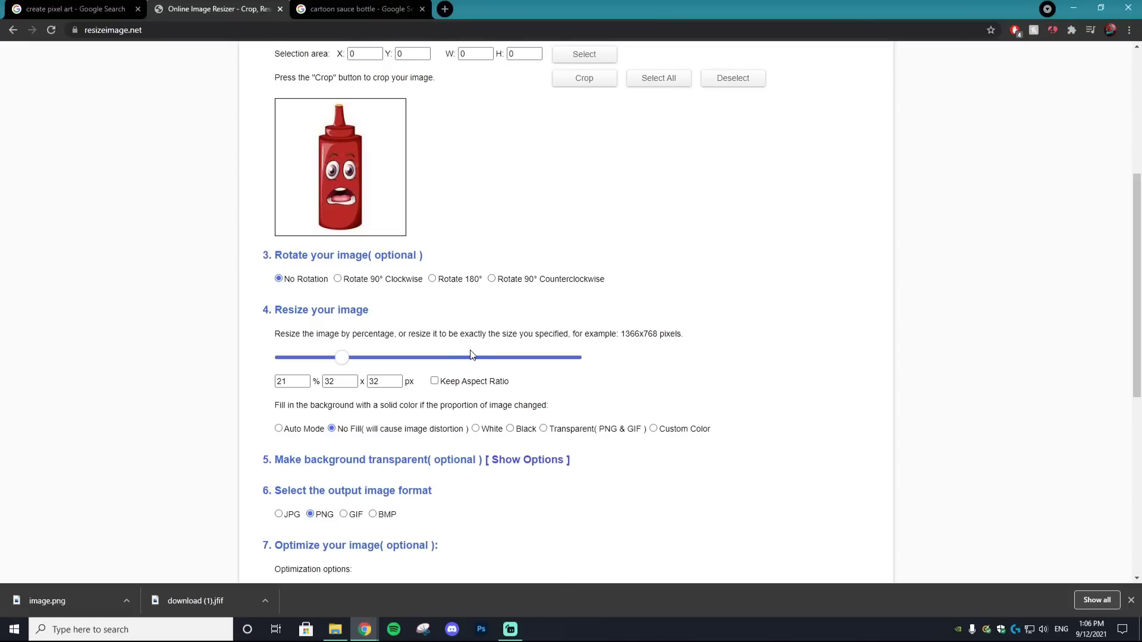
{"action": "scroll", "coordinate": [471, 355], "scroll_direction": "down", "scroll_amount": 2}
{"action": "scroll", "coordinate": [472, 356], "scroll_direction": "up", "scroll_amount": 3}
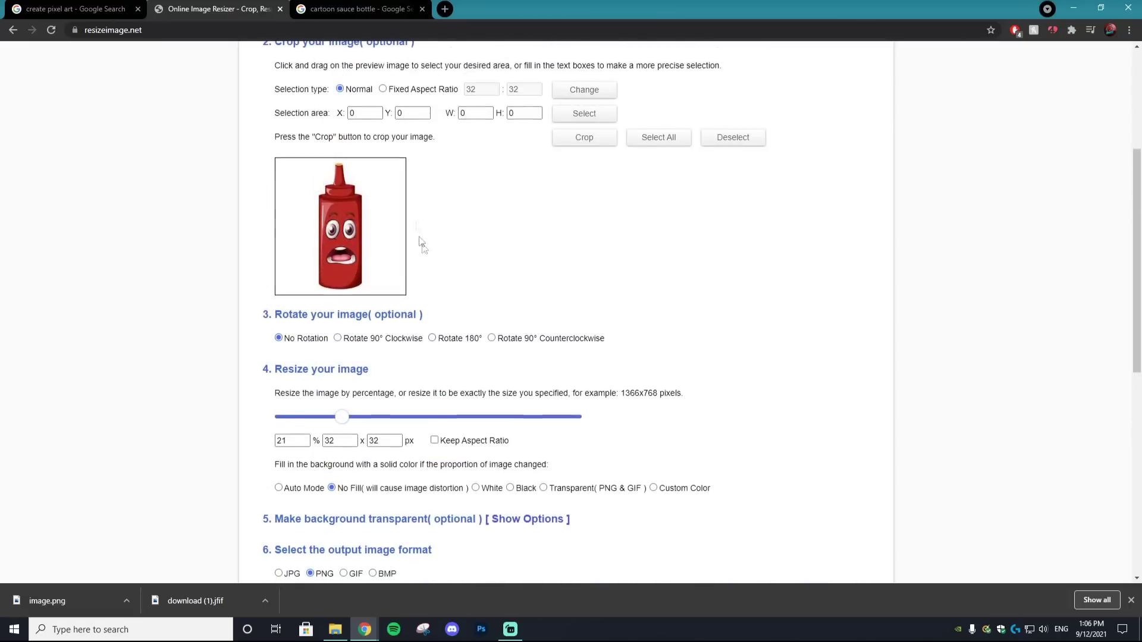
{"action": "scroll", "coordinate": [440, 285], "scroll_direction": "down", "scroll_amount": 4}
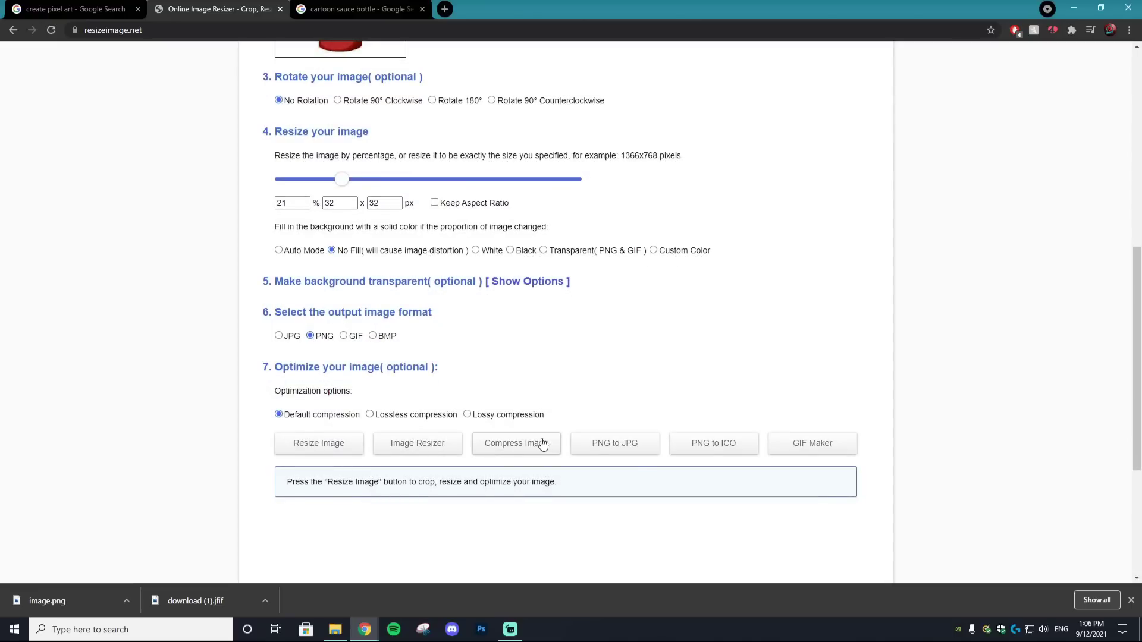
{"action": "scroll", "coordinate": [334, 330], "scroll_direction": "down", "scroll_amount": 2}
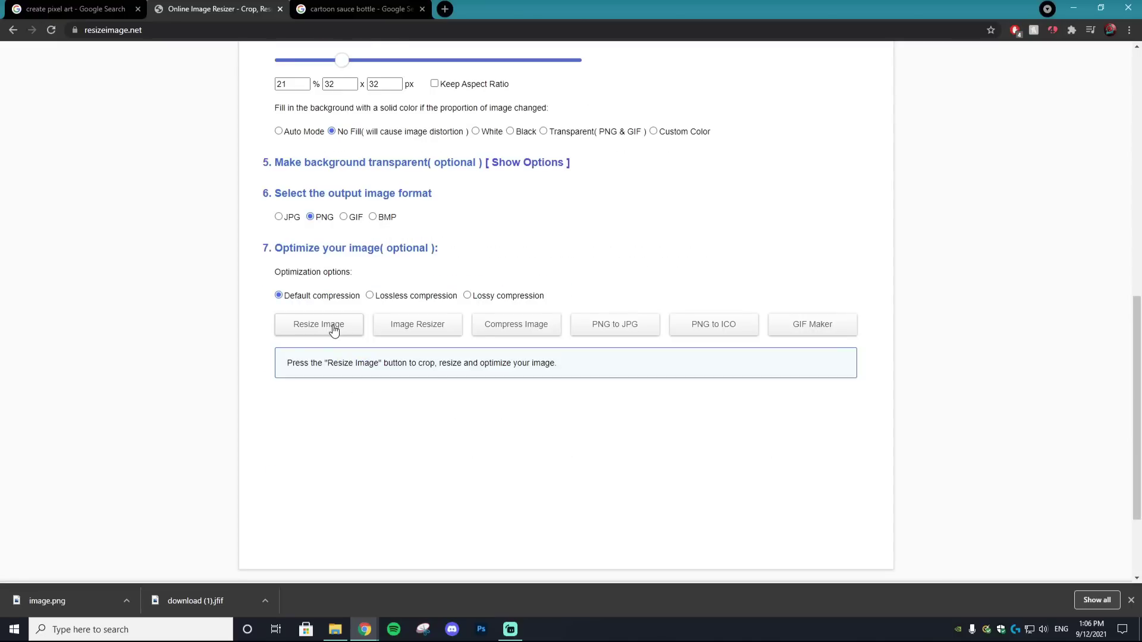
{"action": "left_click", "coordinate": [334, 330]}
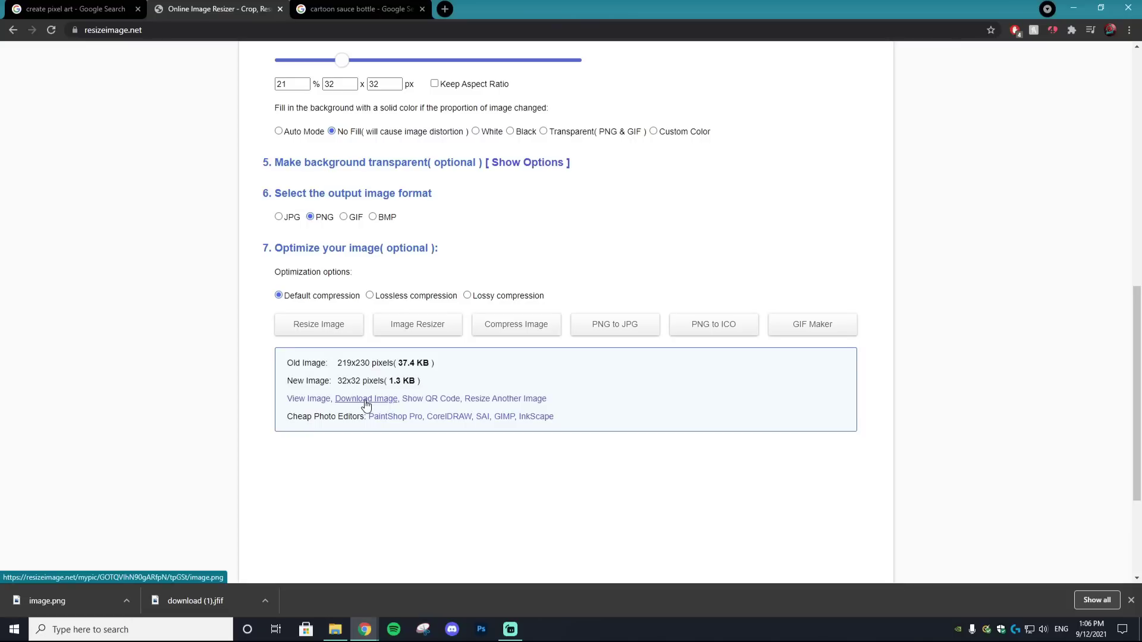
{"action": "left_click", "coordinate": [366, 404]}
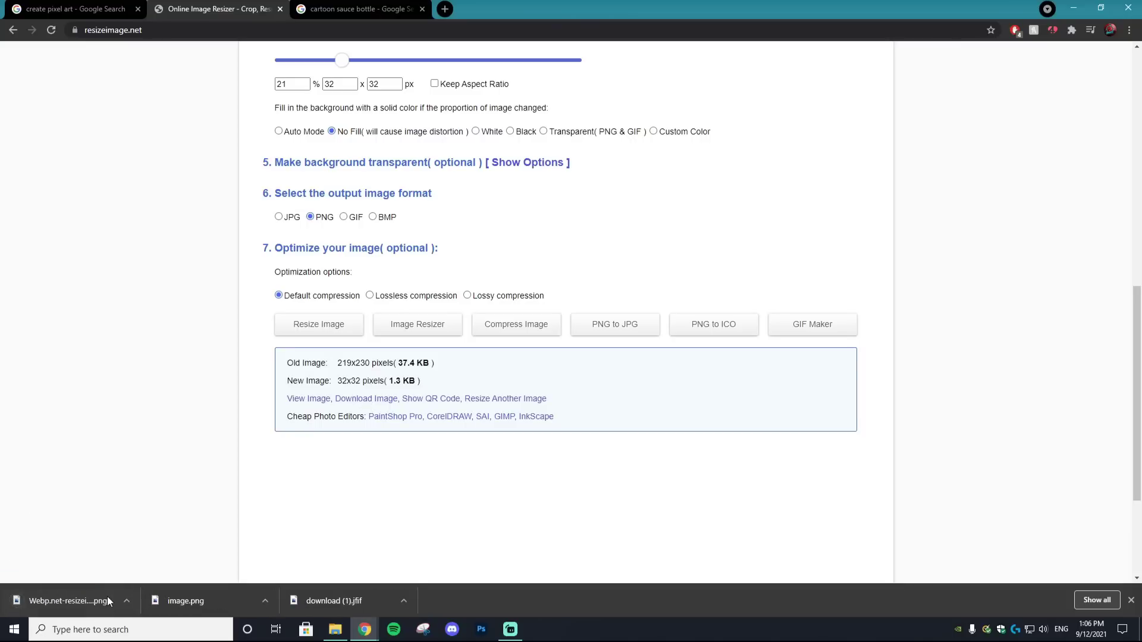
- Open Pixilart from the search results and start a new drawing
{"action": "left_click", "coordinate": [106, 4]}
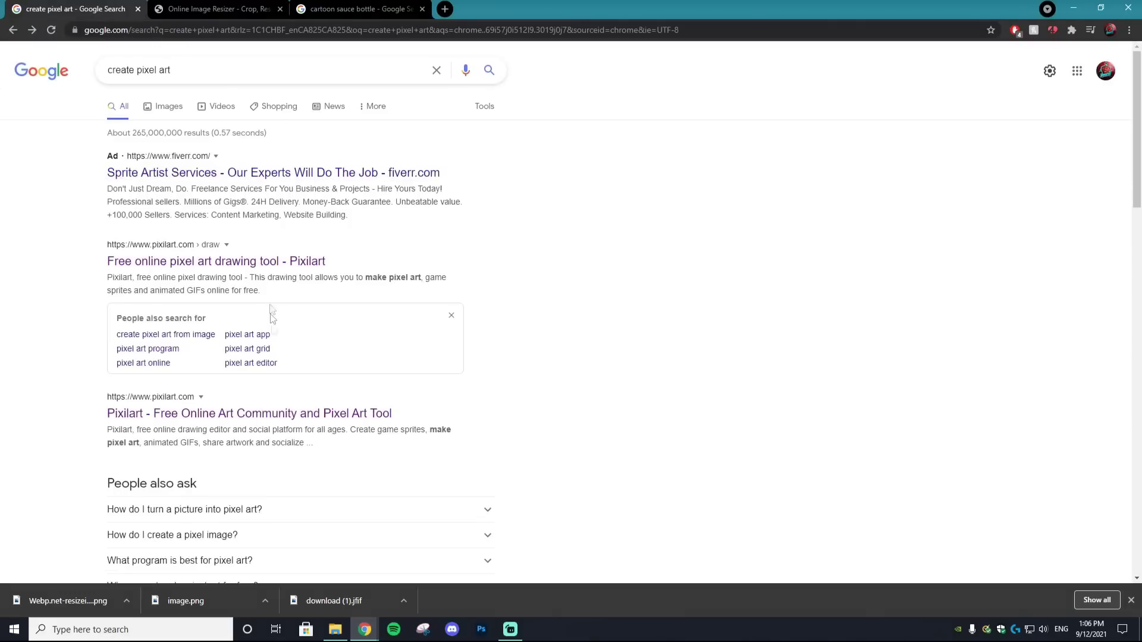
{"action": "left_click", "coordinate": [220, 411]}
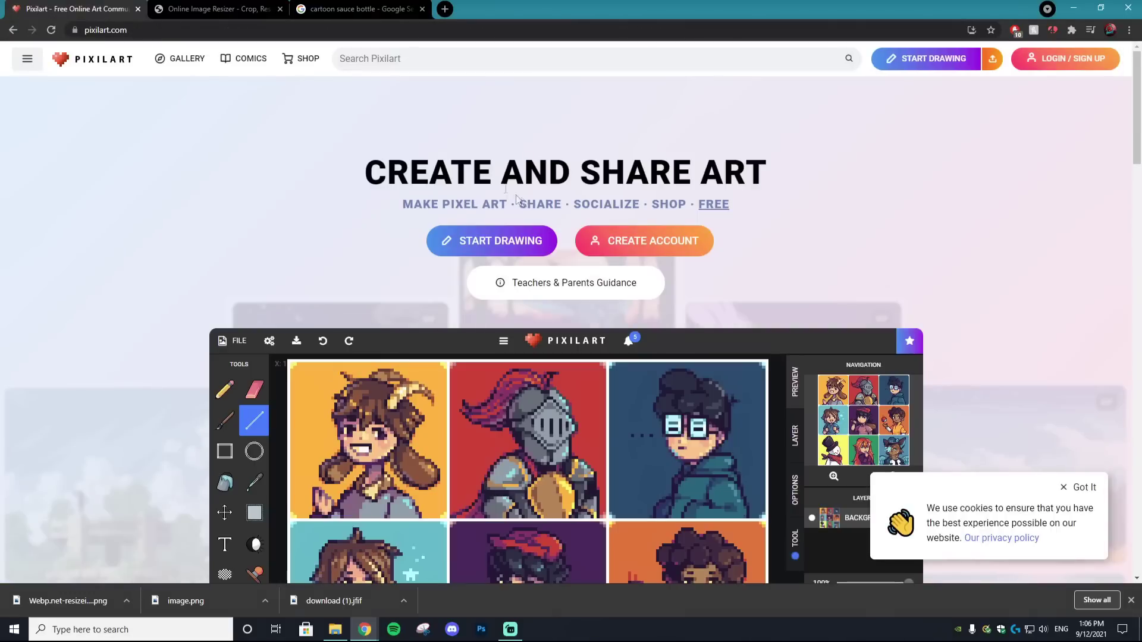
{"action": "left_click", "coordinate": [473, 255]}
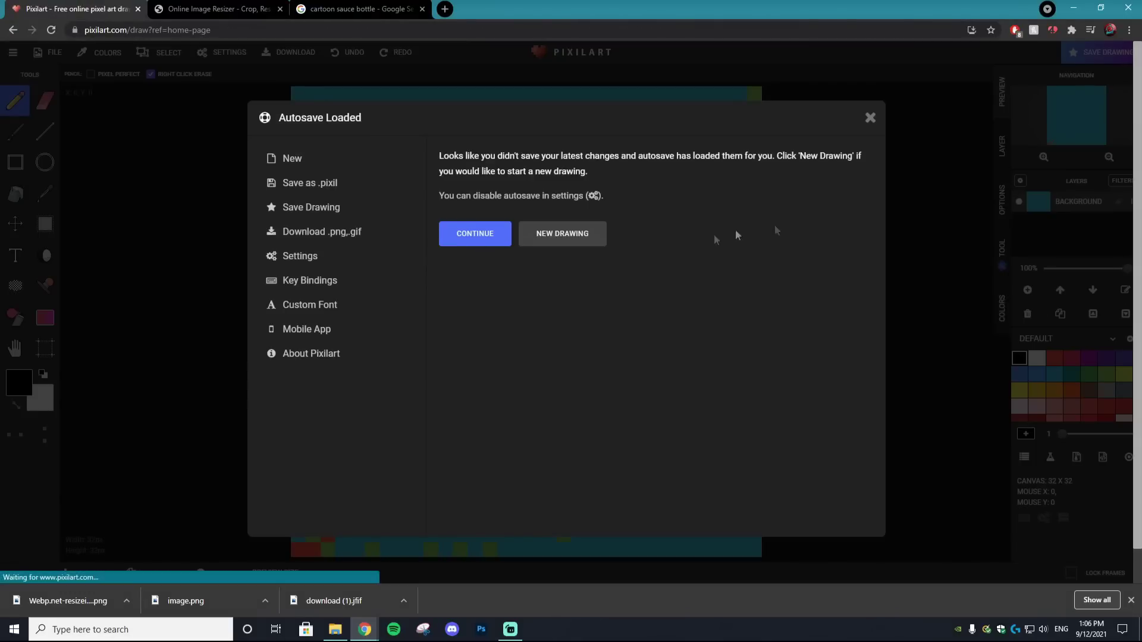
- Load the resized Webp.net-resizeimage file onto the 32x32 canvas, replacing the drawing
{"action": "left_click", "coordinate": [452, 238]}
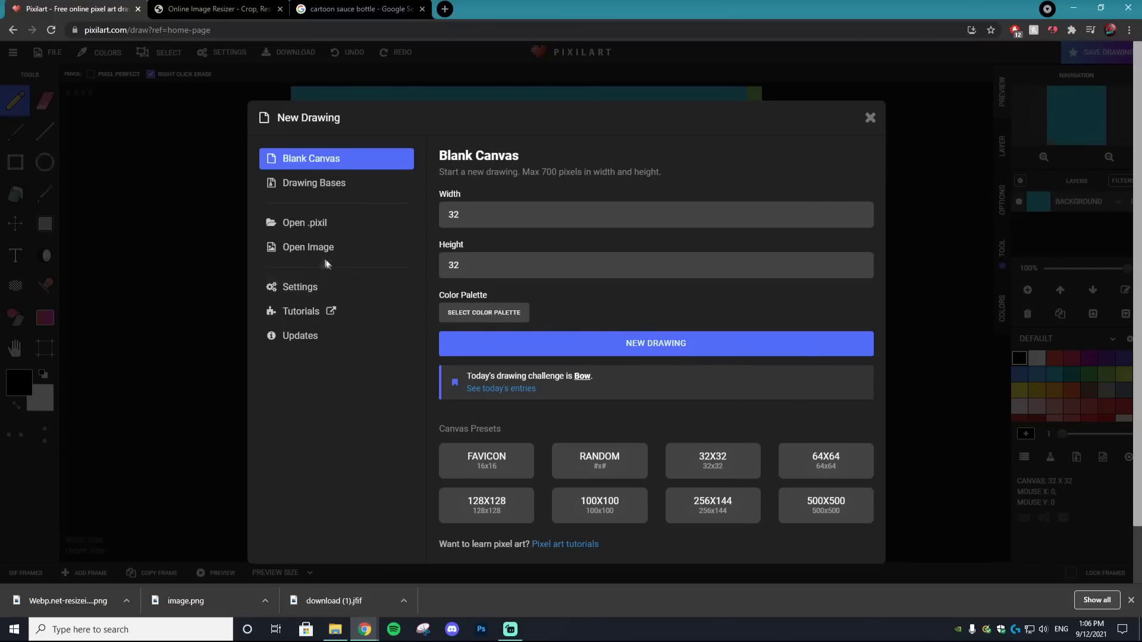
{"action": "left_click", "coordinate": [304, 248]}
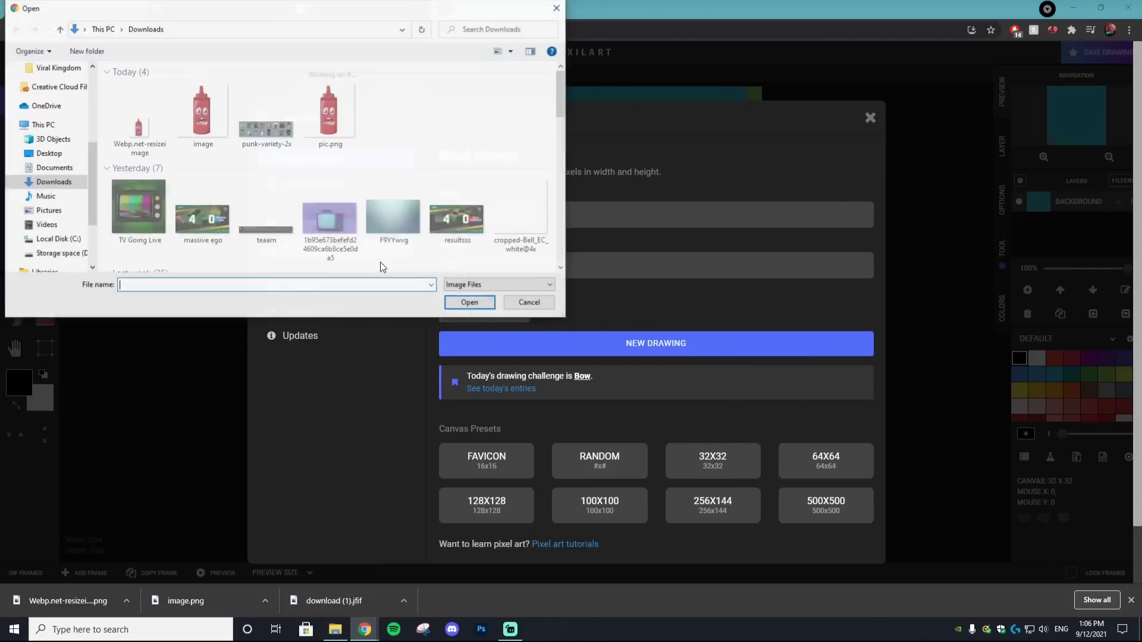
{"action": "left_click", "coordinate": [124, 131]}
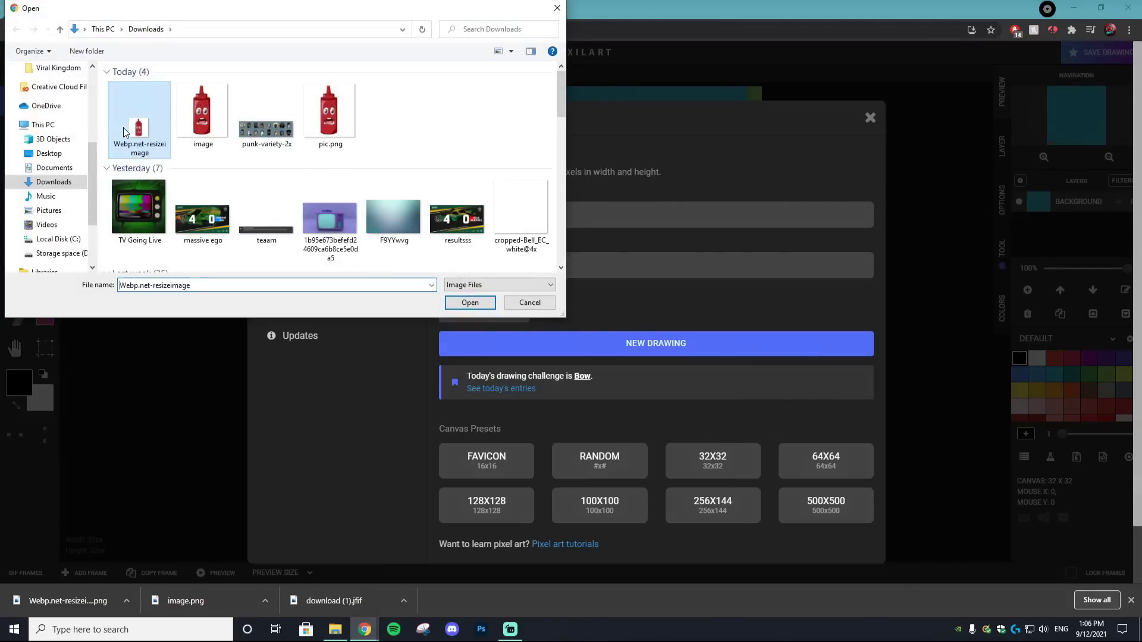
{"action": "left_click", "coordinate": [469, 302]}
{"action": "left_click", "coordinate": [623, 95]}
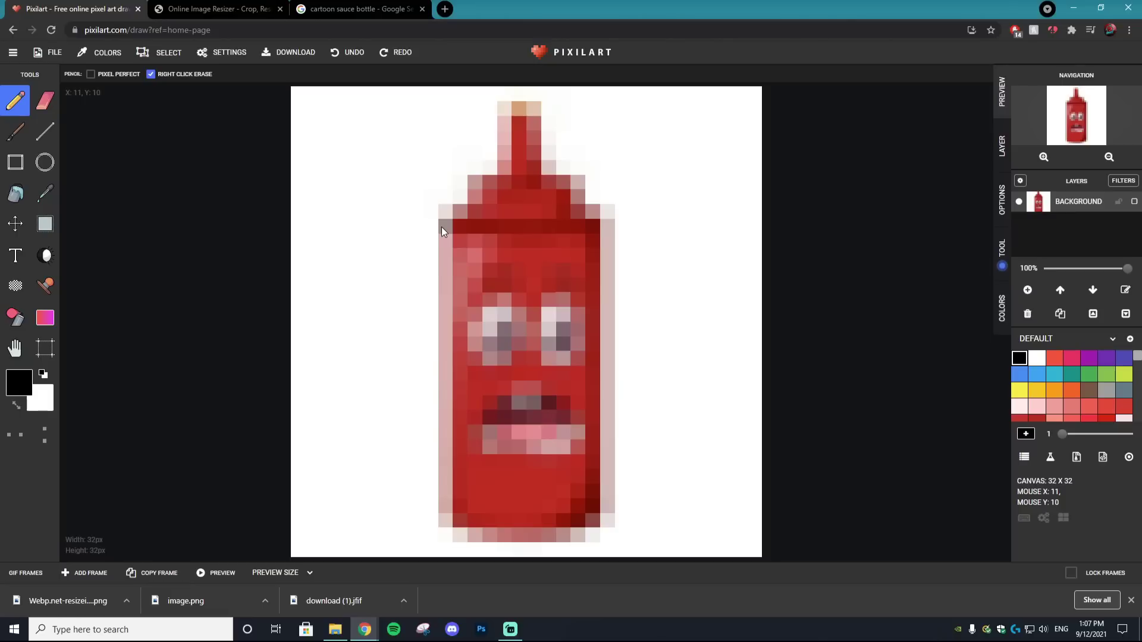
- Trace a black pencil outline around the bottle on a new layer
{"action": "left_click", "coordinate": [1027, 290]}
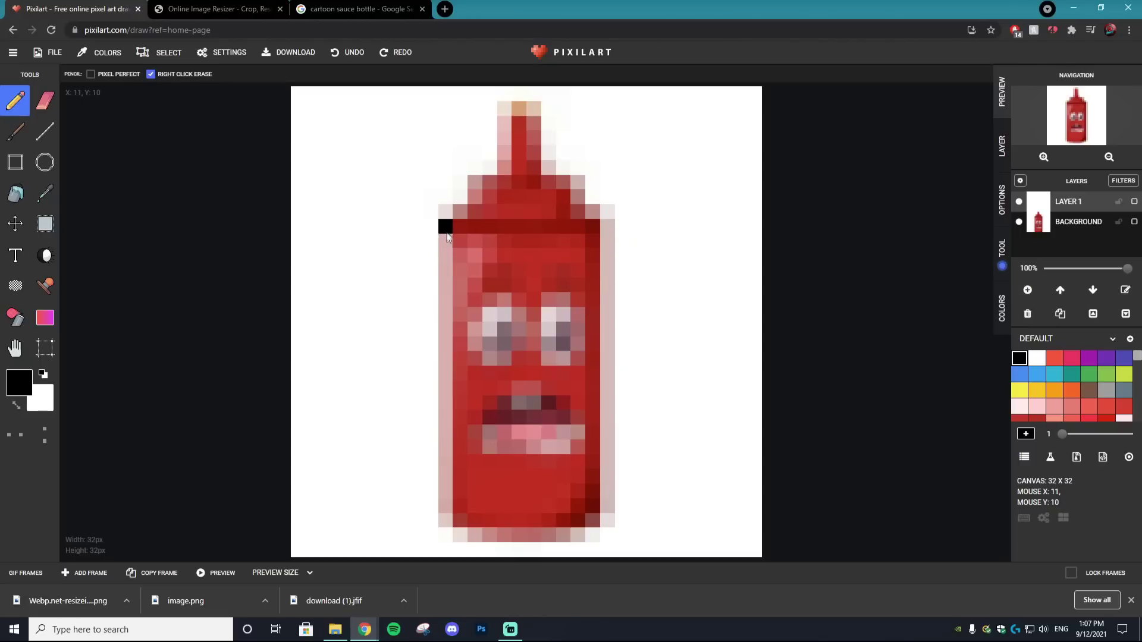
{"action": "left_click_drag", "start_coordinate": [450, 282], "coordinate": [448, 316]}
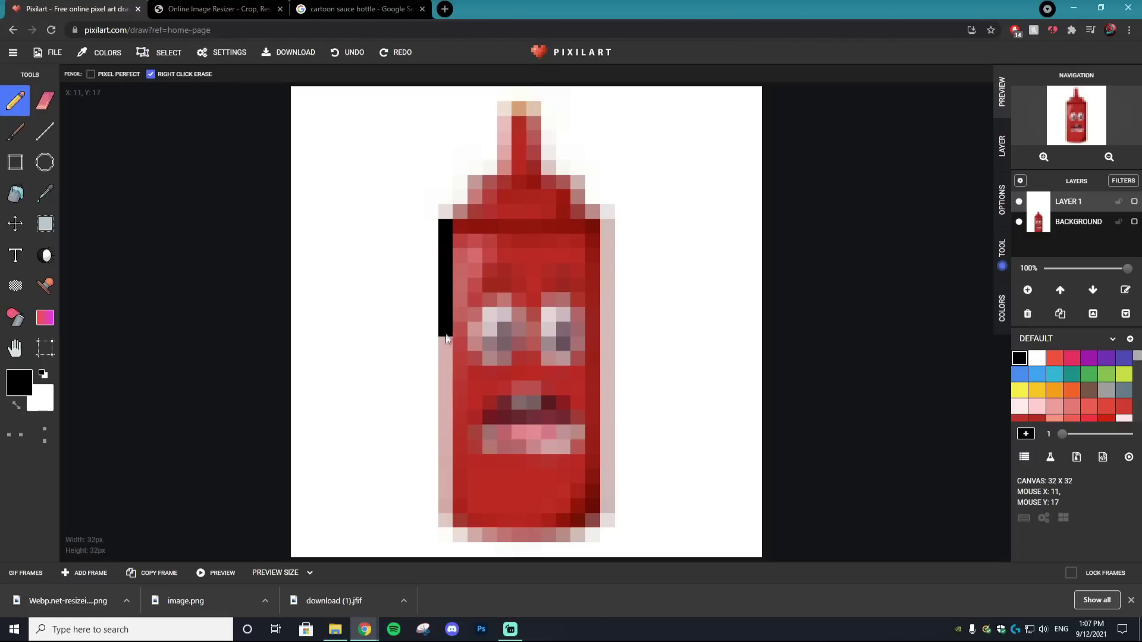
{"action": "left_click_drag", "start_coordinate": [446, 375], "coordinate": [448, 410]}
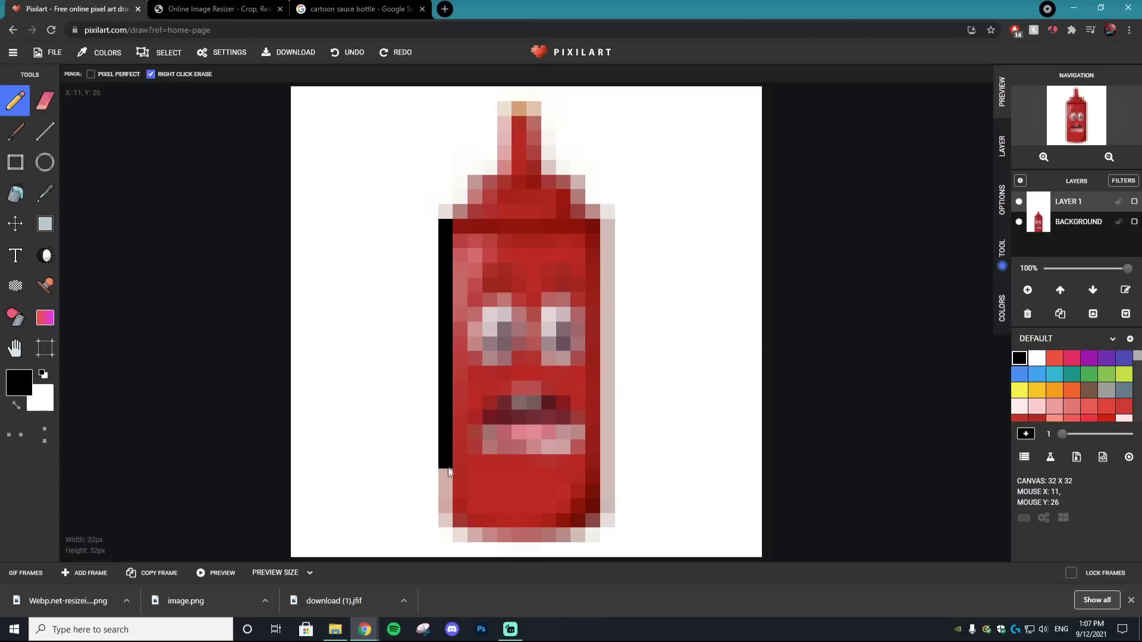
{"action": "left_click_drag", "start_coordinate": [450, 503], "coordinate": [607, 361]}
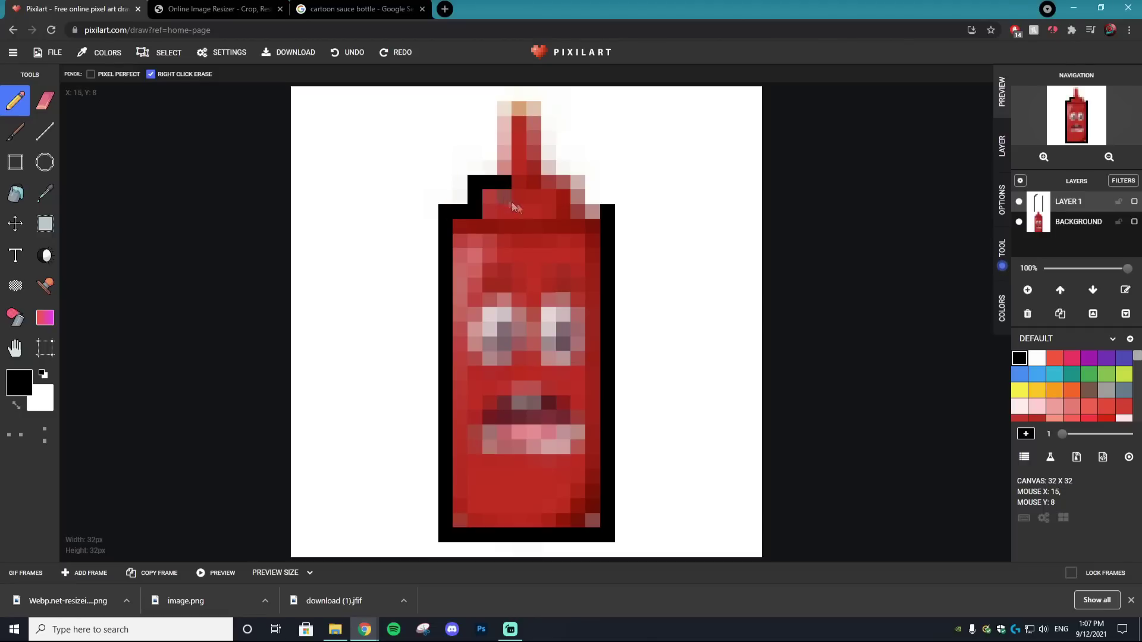
{"action": "left_click_drag", "start_coordinate": [607, 213], "coordinate": [580, 212]}
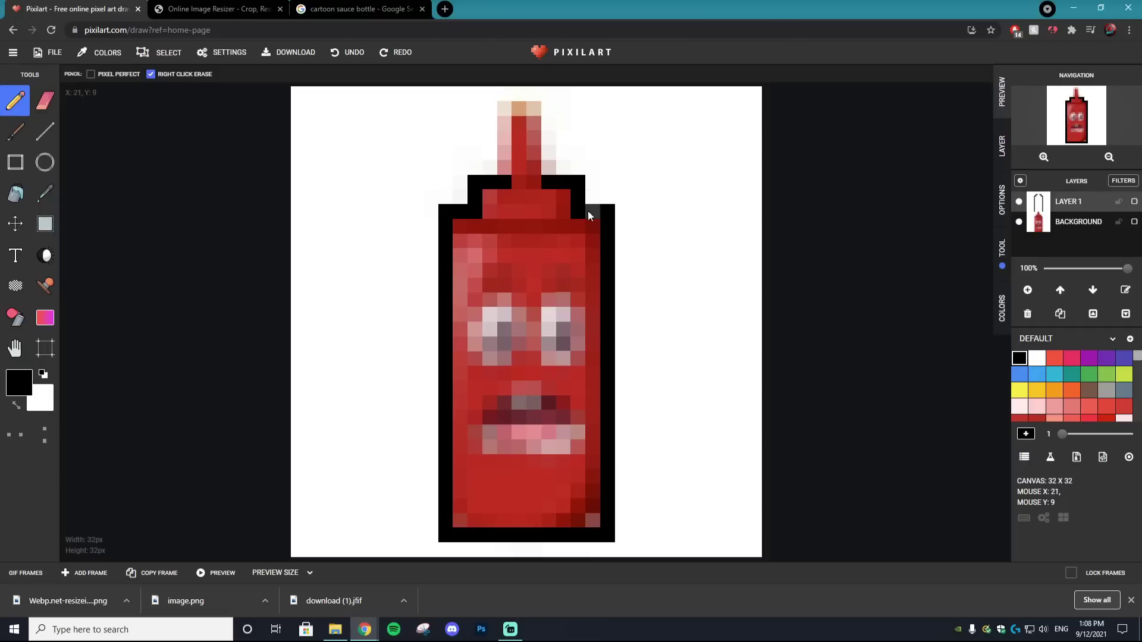
{"action": "right_click", "coordinate": [548, 182]}
{"action": "key", "text": "ctrl+z"}
- Rename the outline layer to 'Base'
{"action": "double_click", "coordinate": [1070, 202]}
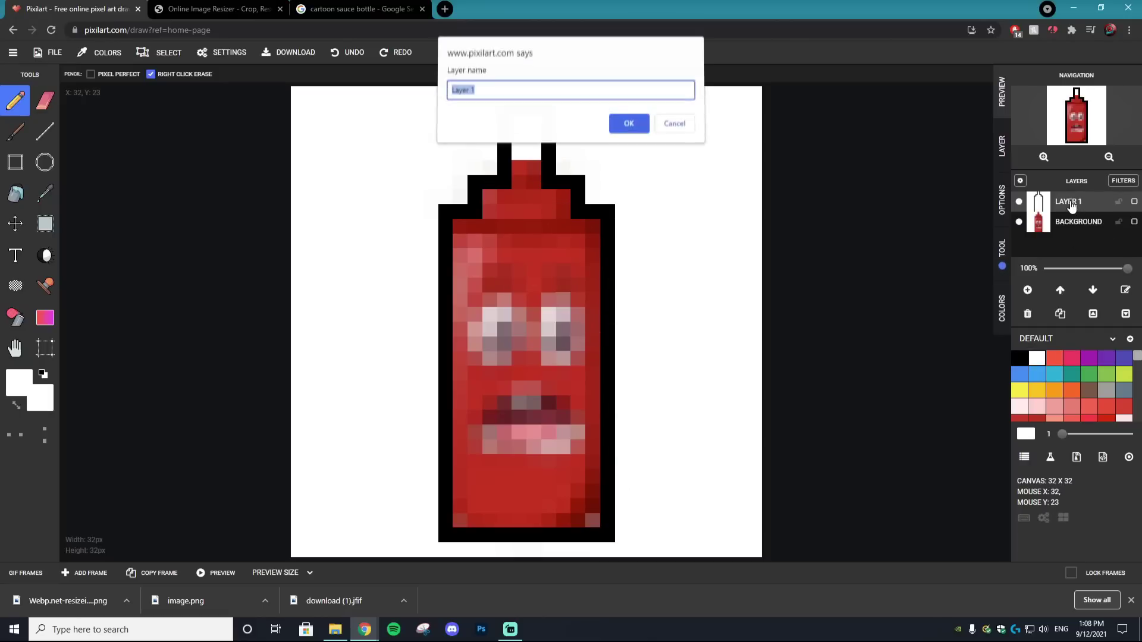
{"action": "type", "text": "Base"}
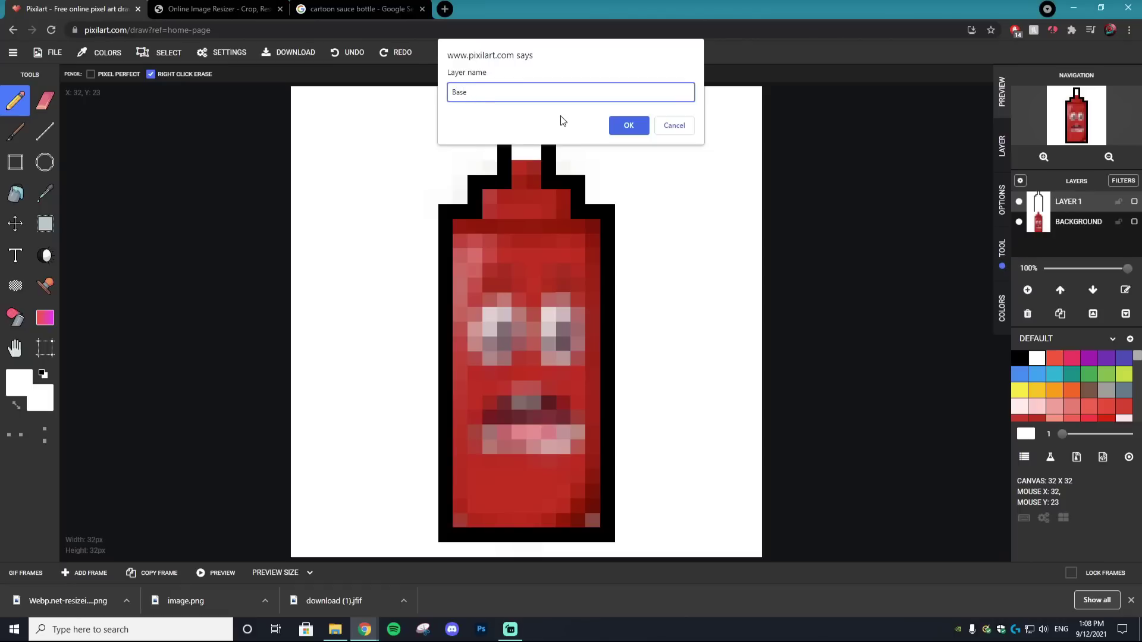
{"action": "key", "text": "Return"}
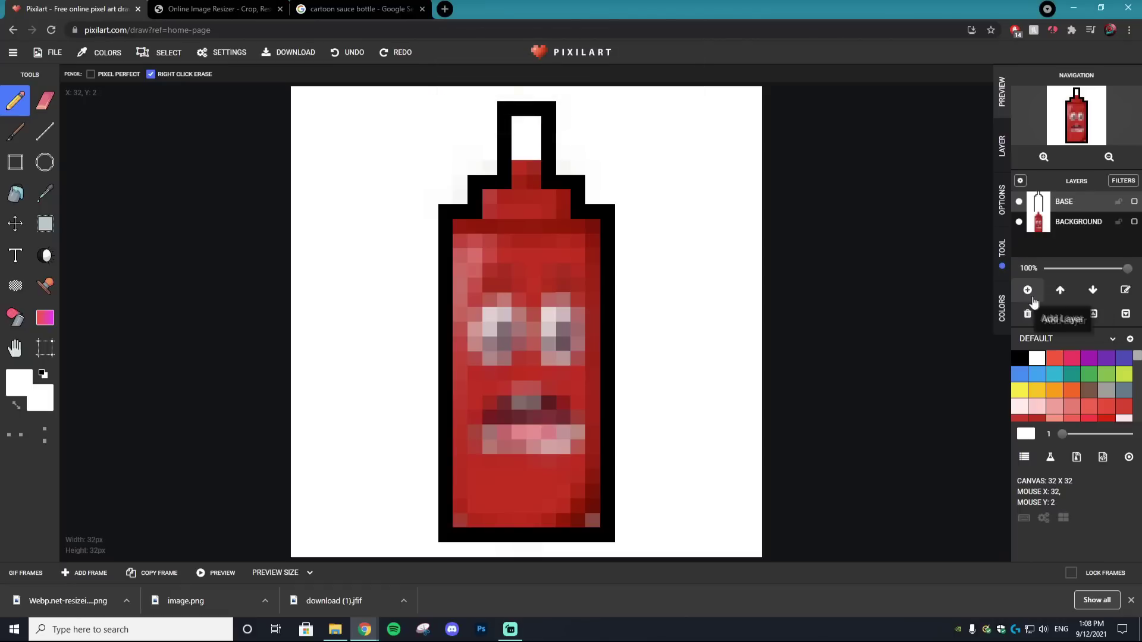
{"action": "left_click", "coordinate": [1028, 291]}
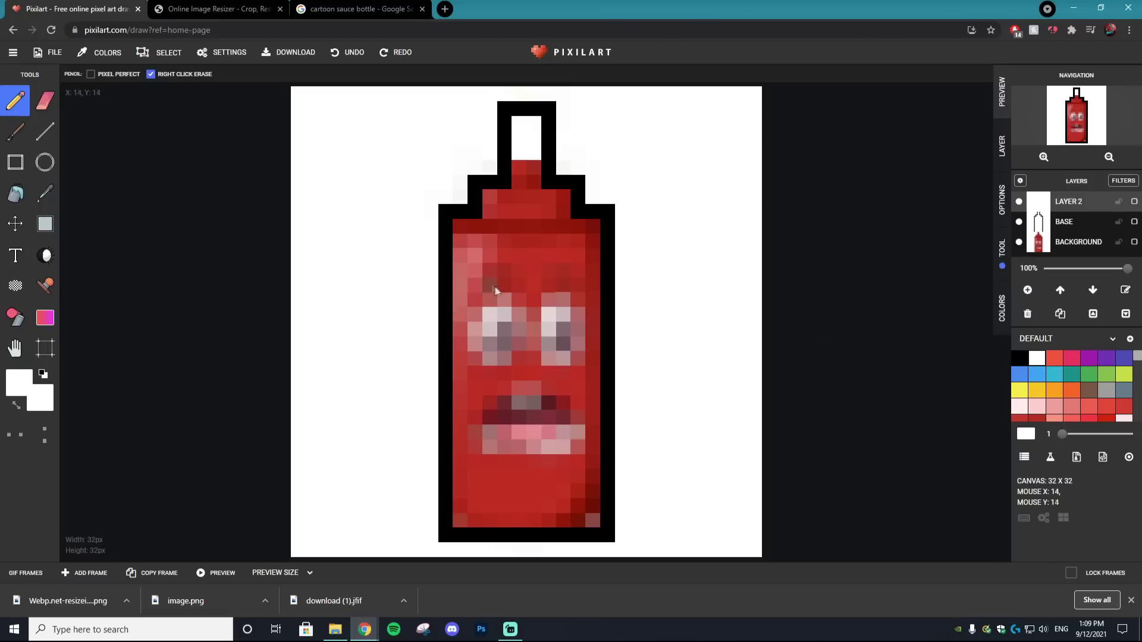
- Paint light pink blocks over both eyes
{"action": "left_click", "coordinate": [553, 321]}
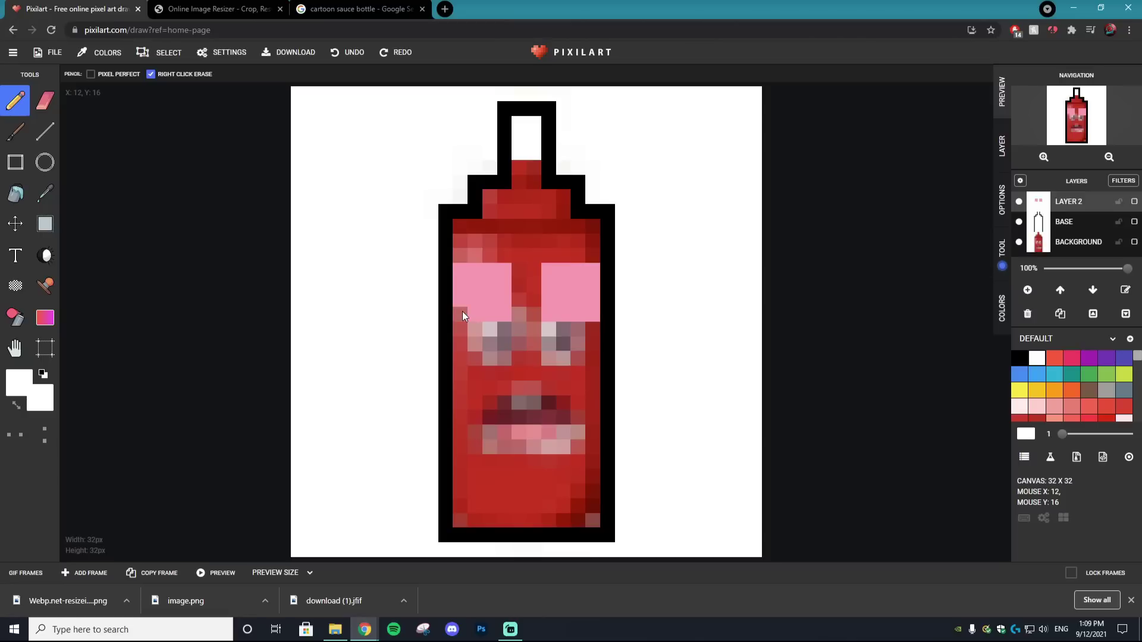
{"action": "scroll", "coordinate": [1046, 381], "scroll_direction": "down", "scroll_amount": 2}
{"action": "left_click", "coordinate": [1049, 384]}
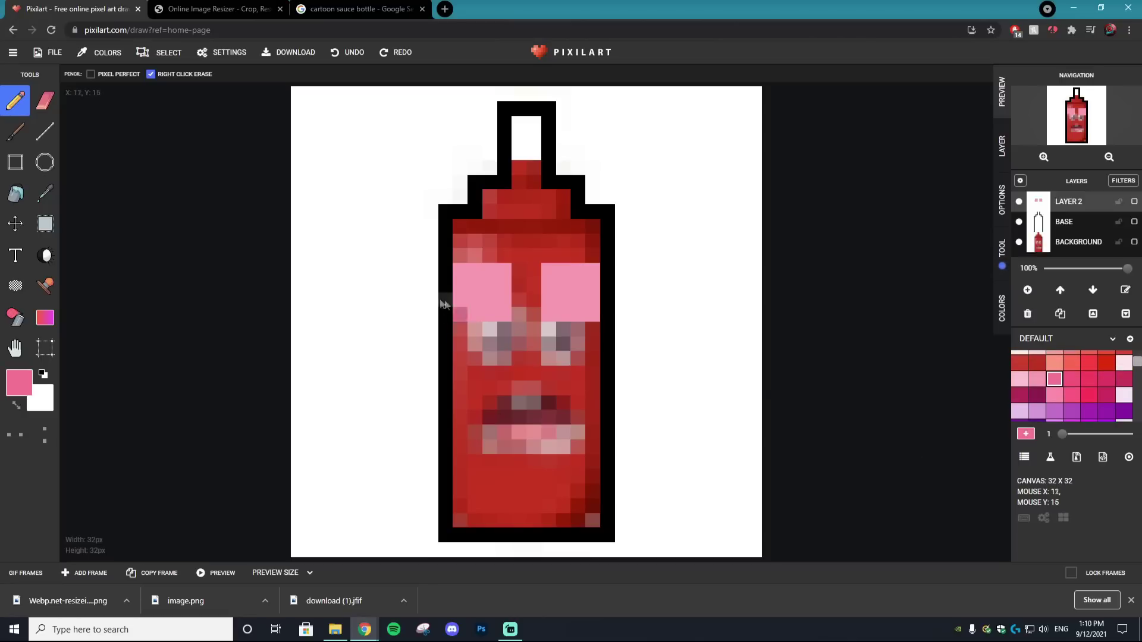
{"action": "left_click", "coordinate": [1019, 379]}
- Rename the layer to 'Eyes', then add a new layer with purple selected
{"action": "double_click", "coordinate": [1069, 201]}
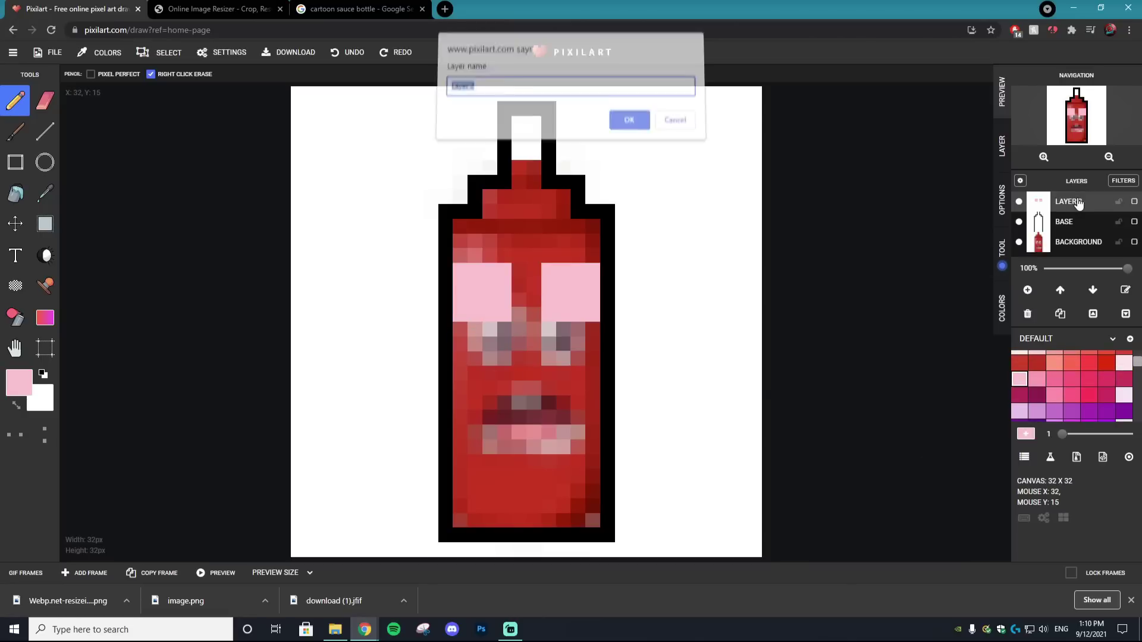
{"action": "type", "text": "Eyes"}
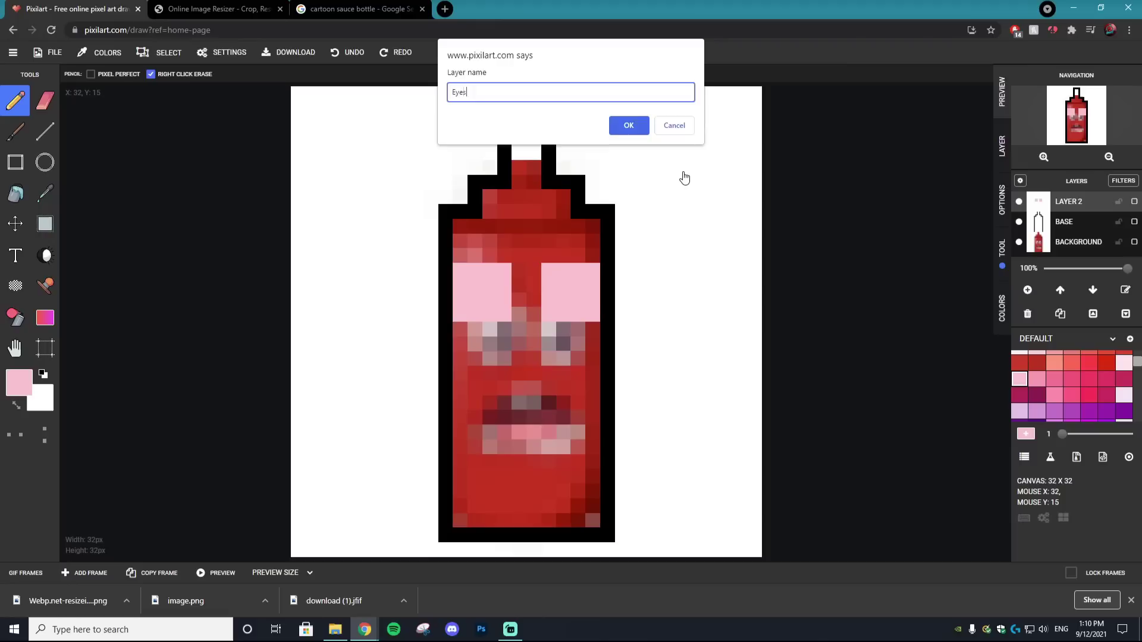
{"action": "key", "text": "Return"}
{"action": "left_click", "coordinate": [1026, 292]}
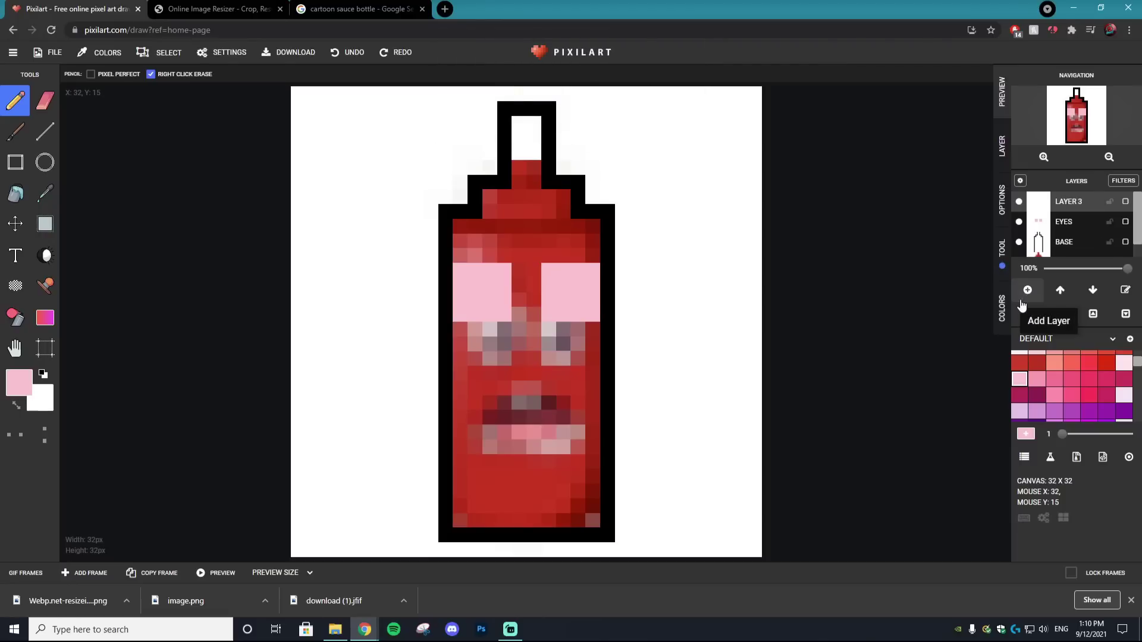
{"action": "left_click", "coordinate": [1106, 411]}
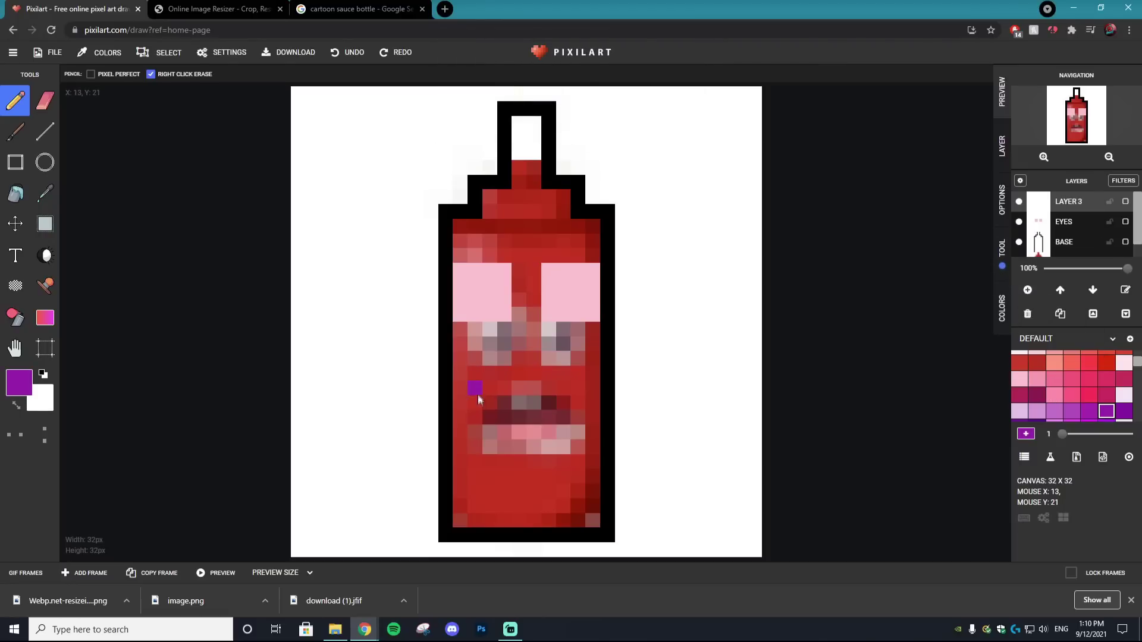
- Paint a purple mouth, then add Layer 4 below Base with red selected
{"action": "mouse_move", "coordinate": [478, 429]}
{"action": "left_mouse_down"}
{"action": "mouse_move", "coordinate": [531, 432]}
{"action": "mouse_move", "coordinate": [580, 391]}
{"action": "mouse_move", "coordinate": [512, 388]}
{"action": "mouse_move", "coordinate": [483, 406]}
{"action": "mouse_move", "coordinate": [536, 419]}
{"action": "mouse_move", "coordinate": [562, 400]}
{"action": "left_mouse_up"}
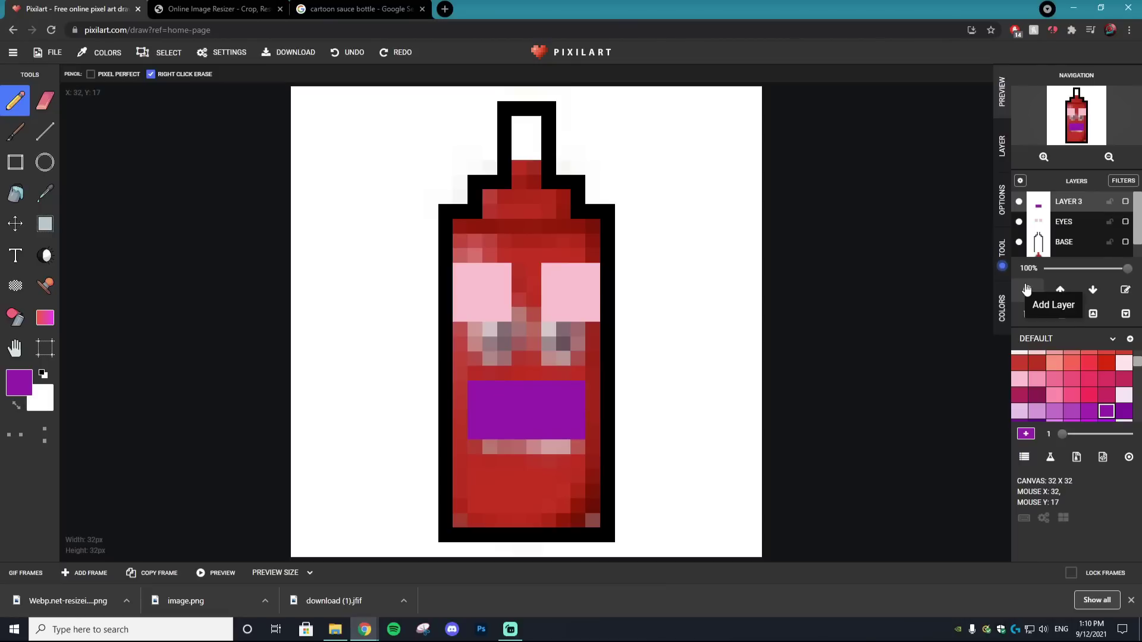
{"action": "left_click", "coordinate": [1027, 289]}
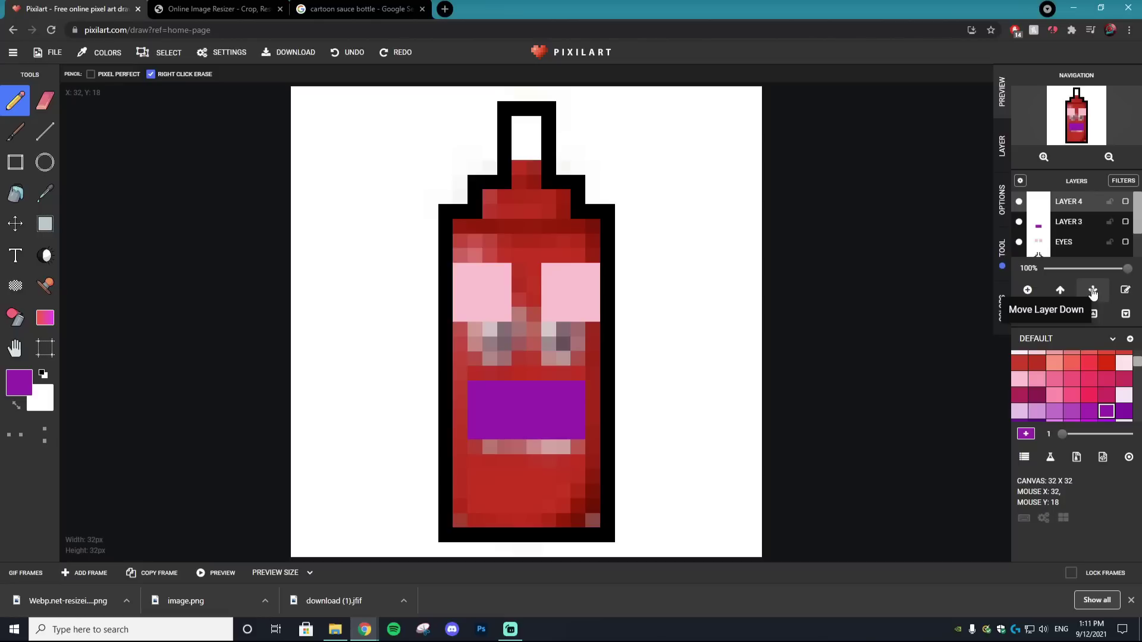
{"action": "left_click", "coordinate": [1093, 291]}
{"action": "left_click", "coordinate": [1092, 291]}
{"action": "left_click", "coordinate": [1092, 291]}
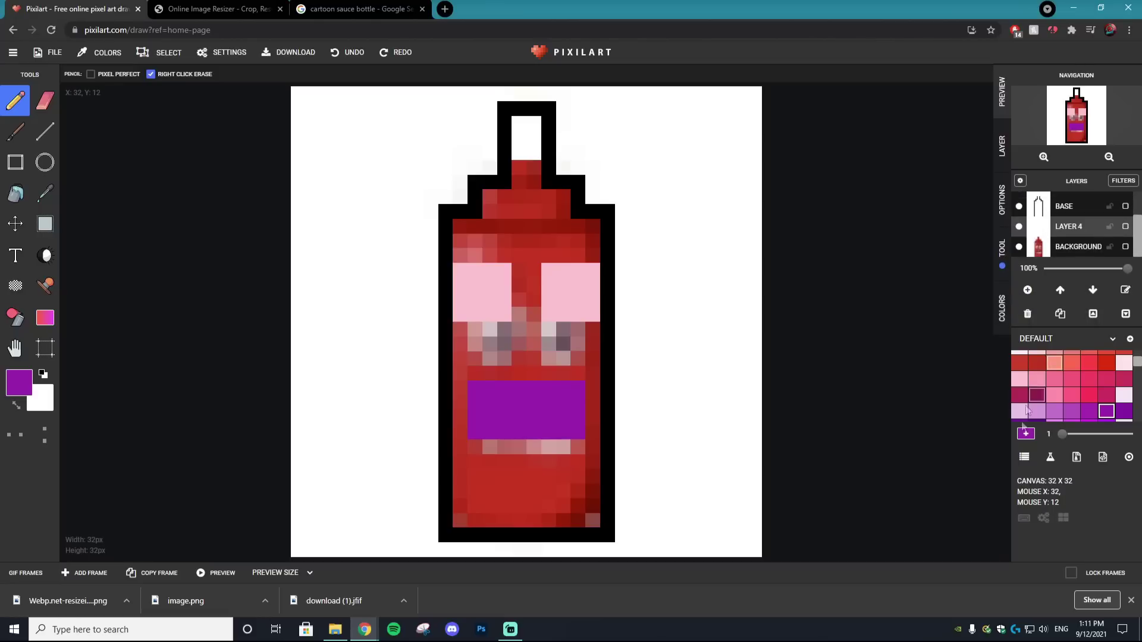
{"action": "left_click", "coordinate": [1019, 362]}
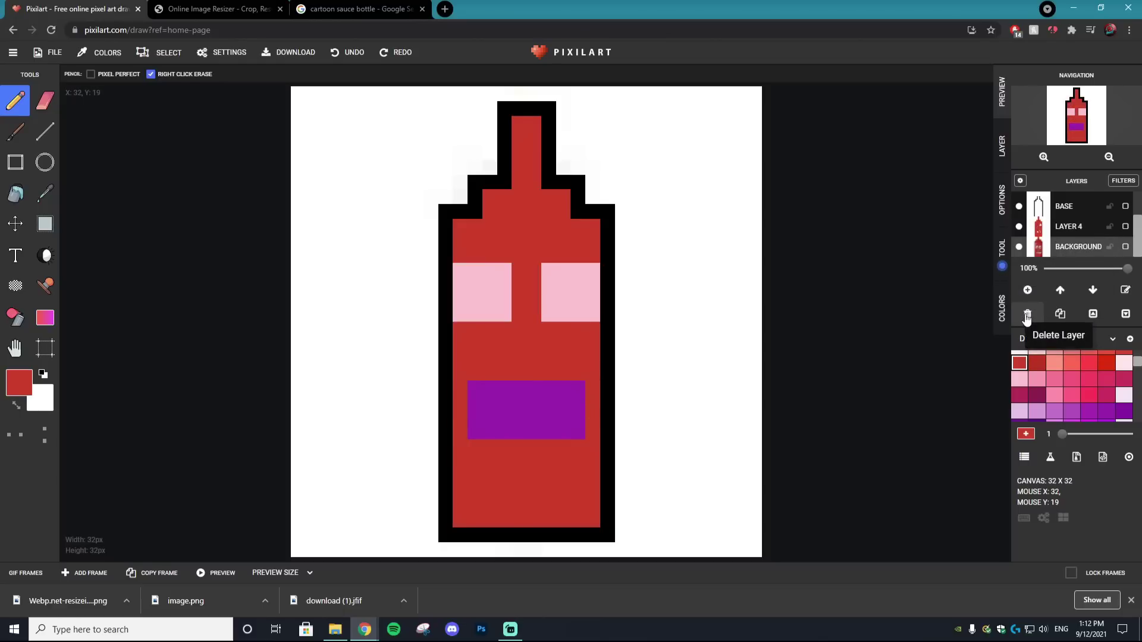
- Bucket-fill the white background with cyan on a duplicated Layer 5
{"action": "left_click", "coordinate": [1058, 317]}
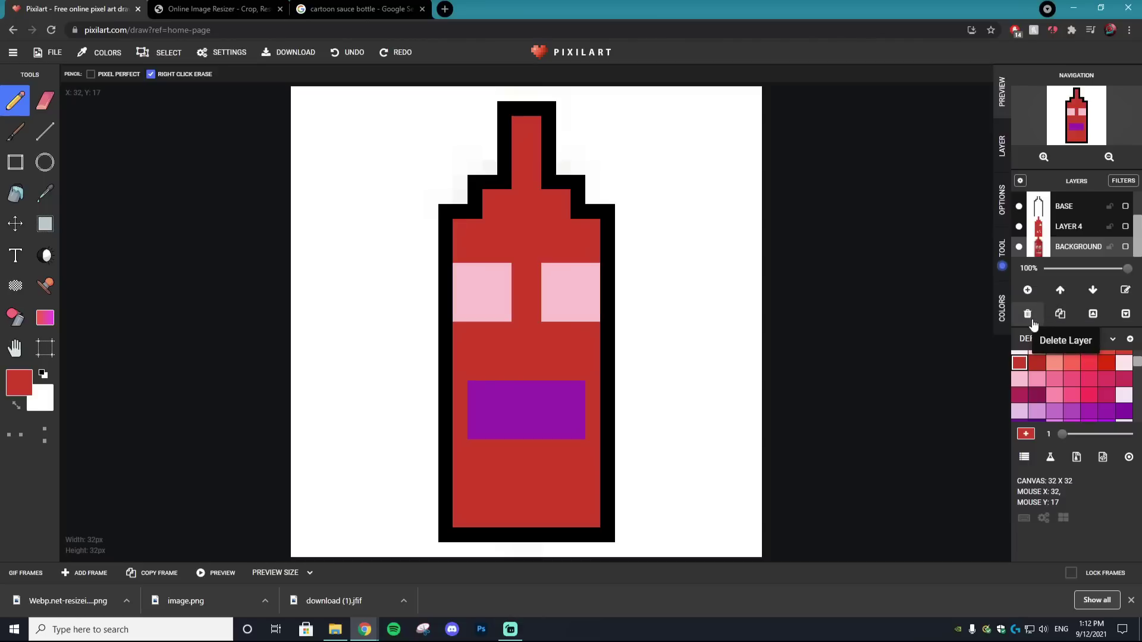
{"action": "left_click", "coordinate": [16, 194]}
{"action": "left_click", "coordinate": [15, 406]}
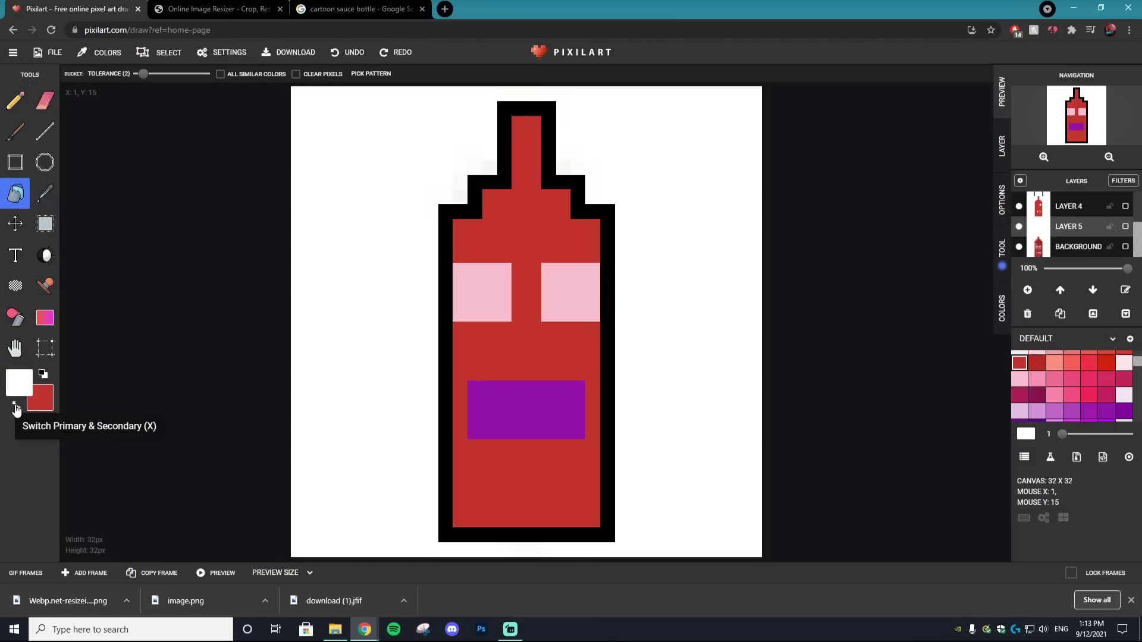
{"action": "scroll", "coordinate": [1111, 415], "scroll_direction": "down", "scroll_amount": 10}
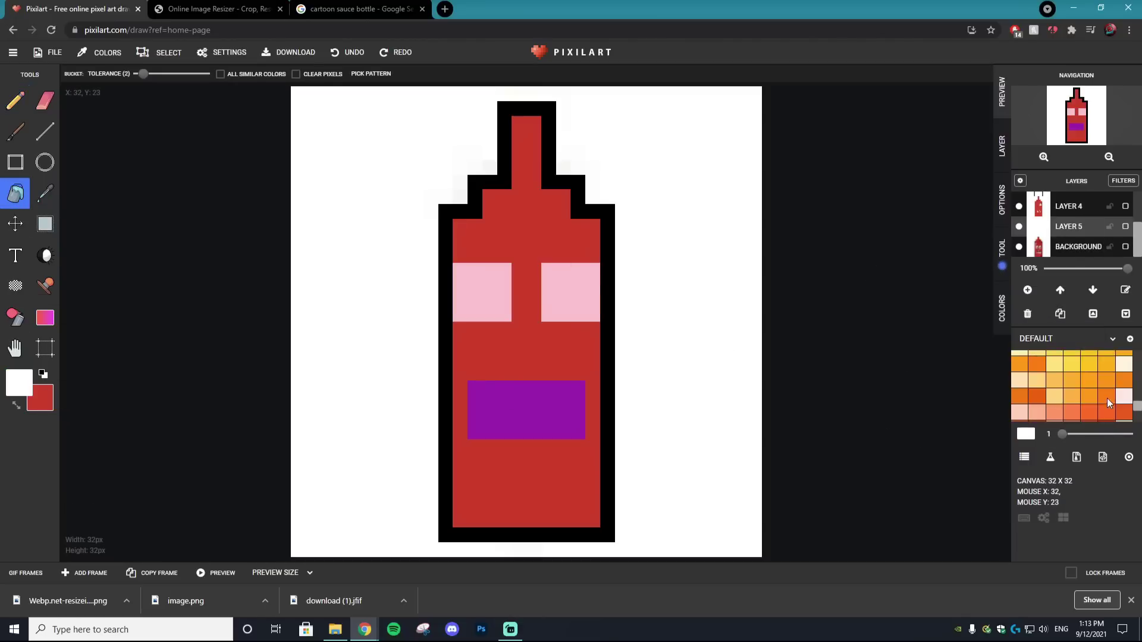
{"action": "left_click", "coordinate": [1089, 373]}
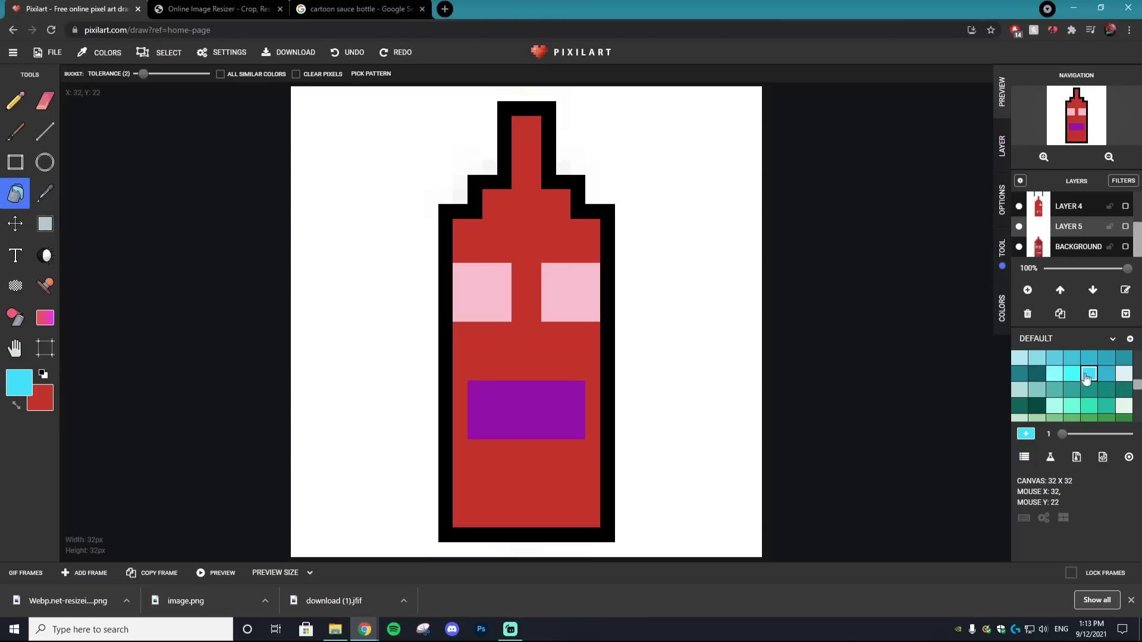
{"action": "left_click", "coordinate": [614, 148]}
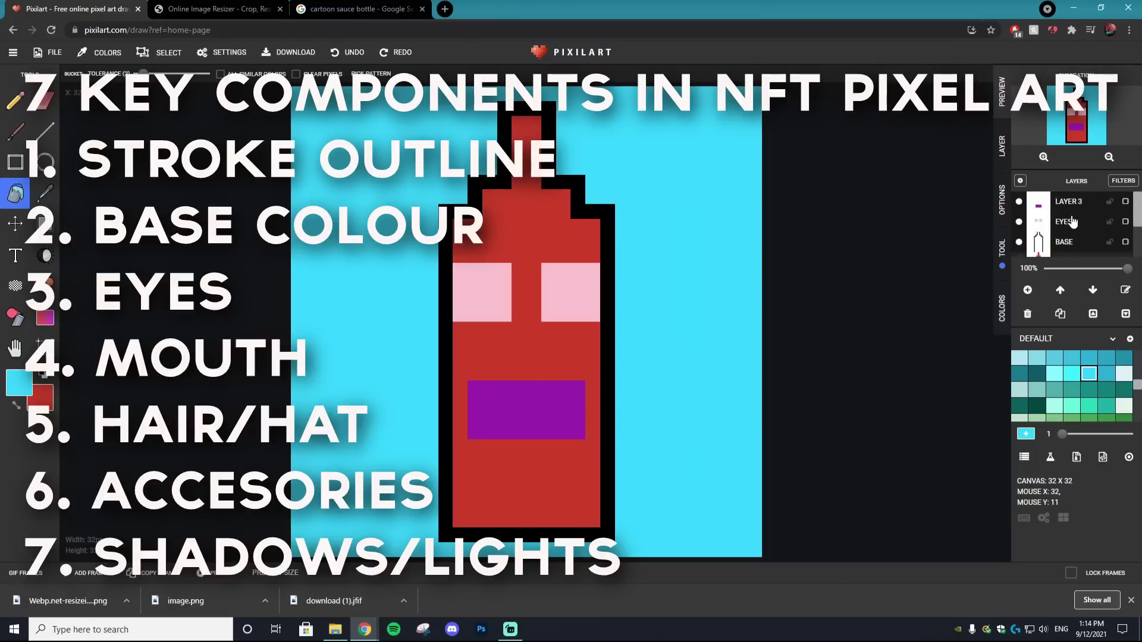
- Draw black circular pupils in both eyes
{"action": "scroll", "coordinate": [1070, 386], "scroll_direction": "down", "scroll_amount": 2}
{"action": "left_click", "coordinate": [1088, 381]}
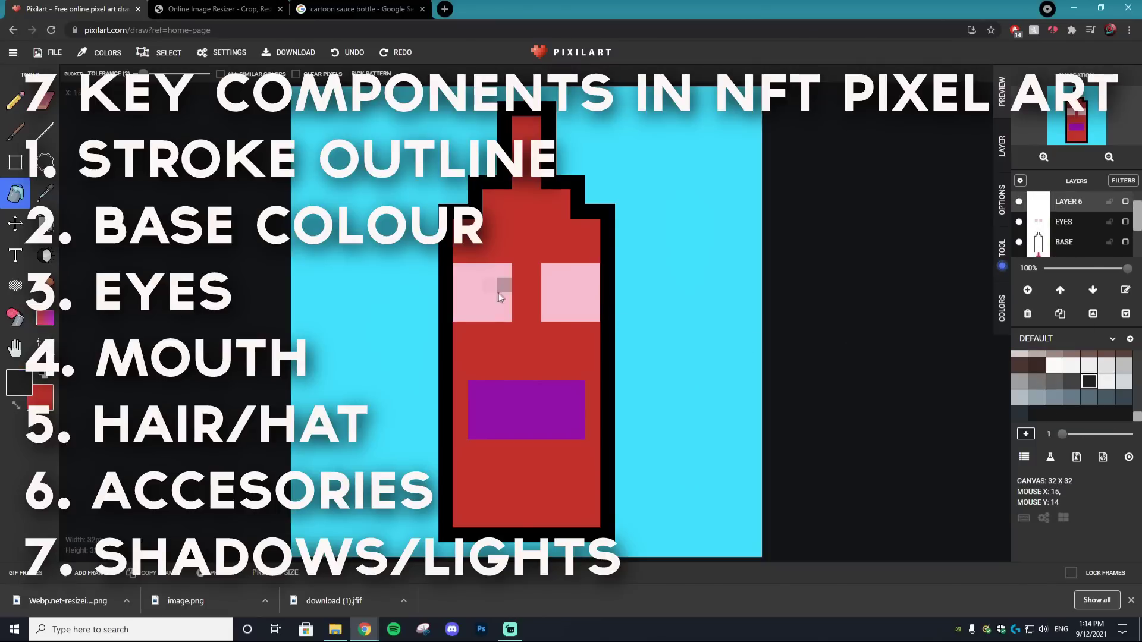
{"action": "left_click", "coordinate": [45, 162]}
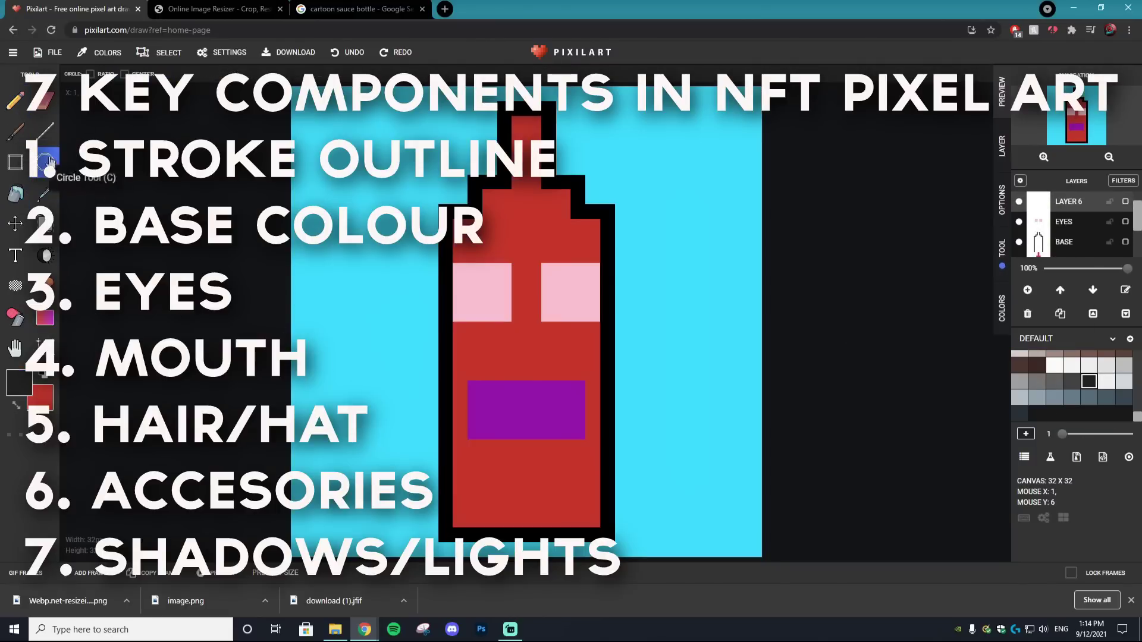
{"action": "left_click_drag", "start_coordinate": [473, 283], "coordinate": [505, 316]}
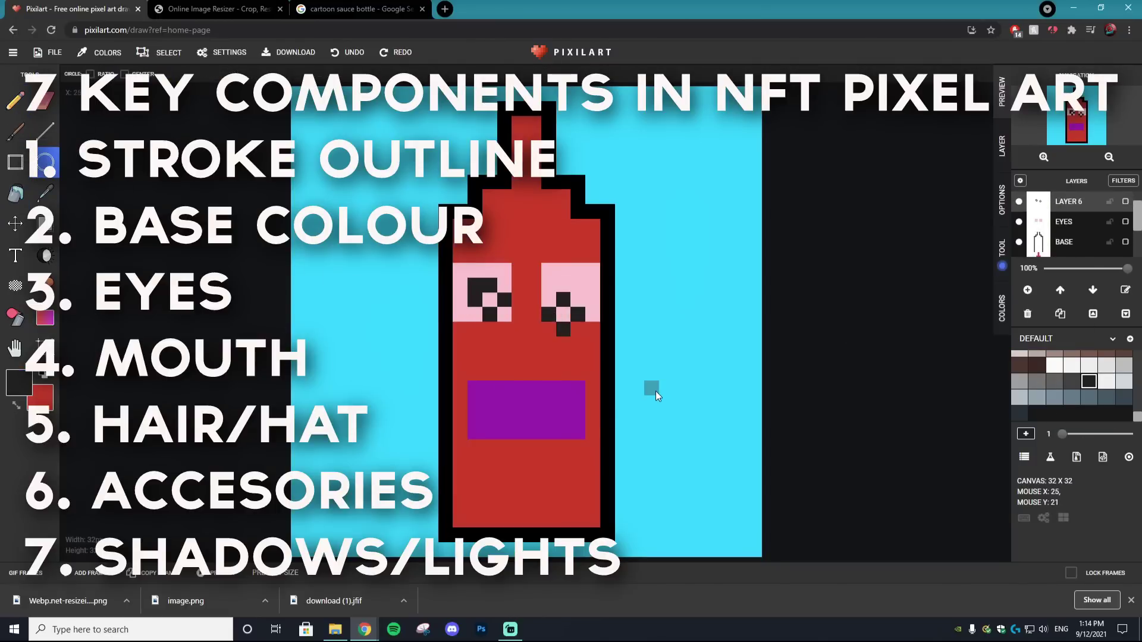
{"action": "key", "text": "ctrl+z"}
{"action": "left_click_drag", "start_coordinate": [557, 279], "coordinate": [600, 343]}
{"action": "left_click_drag", "start_coordinate": [453, 279], "coordinate": [498, 342]}
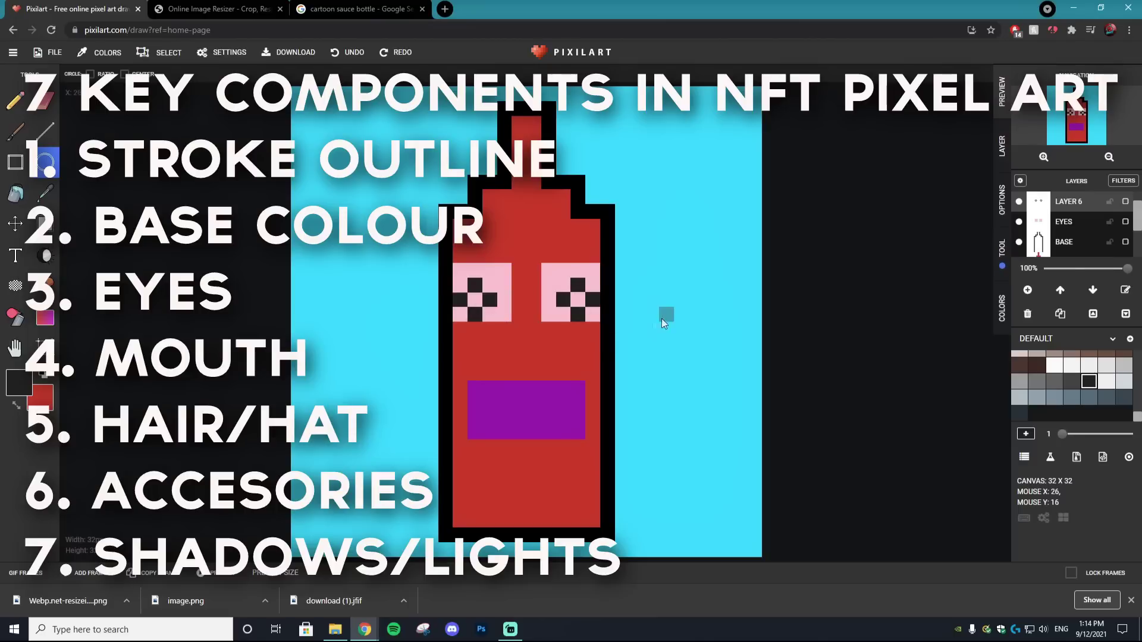
- Add a white highlight pixel to each pupil
{"action": "key", "text": "b"}
{"action": "left_click", "coordinate": [1054, 364]}
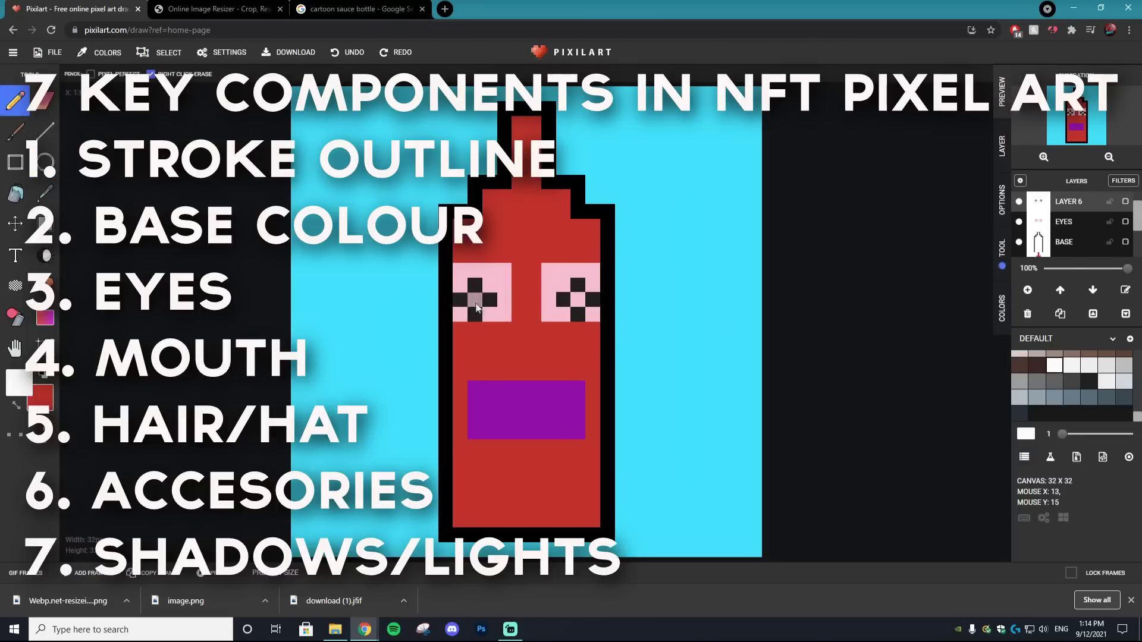
{"action": "left_click", "coordinate": [474, 299]}
{"action": "left_click", "coordinate": [578, 299]}
- Draw white teeth in the purple mouth on a new layer
{"action": "left_click", "coordinate": [1027, 289]}
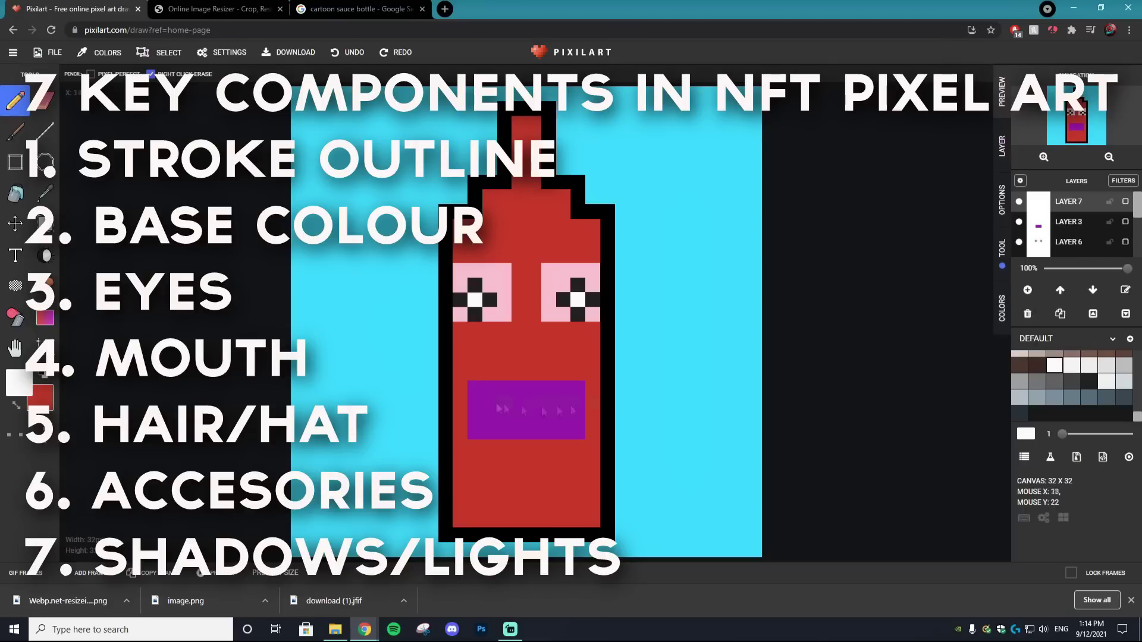
{"action": "left_click_drag", "start_coordinate": [505, 407], "coordinate": [504, 388]}
{"action": "mouse_move", "coordinate": [548, 403]}
{"action": "left_mouse_down"}
{"action": "mouse_move", "coordinate": [549, 388]}
{"action": "mouse_move", "coordinate": [563, 387]}
{"action": "left_mouse_up"}
{"action": "left_click_drag", "start_coordinate": [534, 432], "coordinate": [519, 432]}
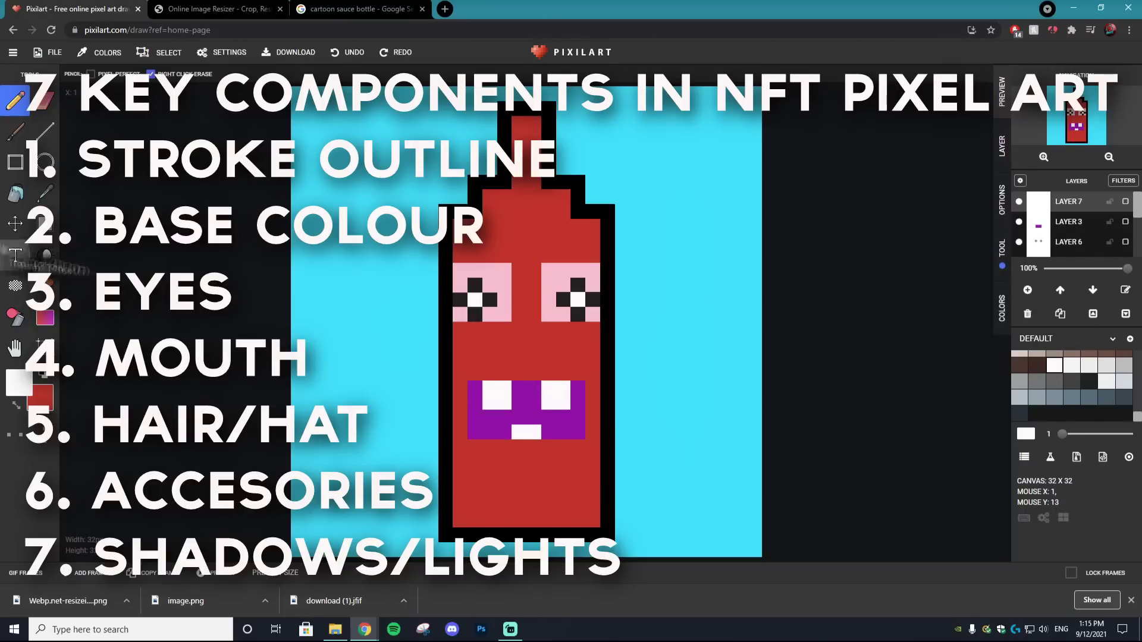
{"action": "left_click", "coordinate": [43, 193]}
{"action": "left_click", "coordinate": [479, 479]}
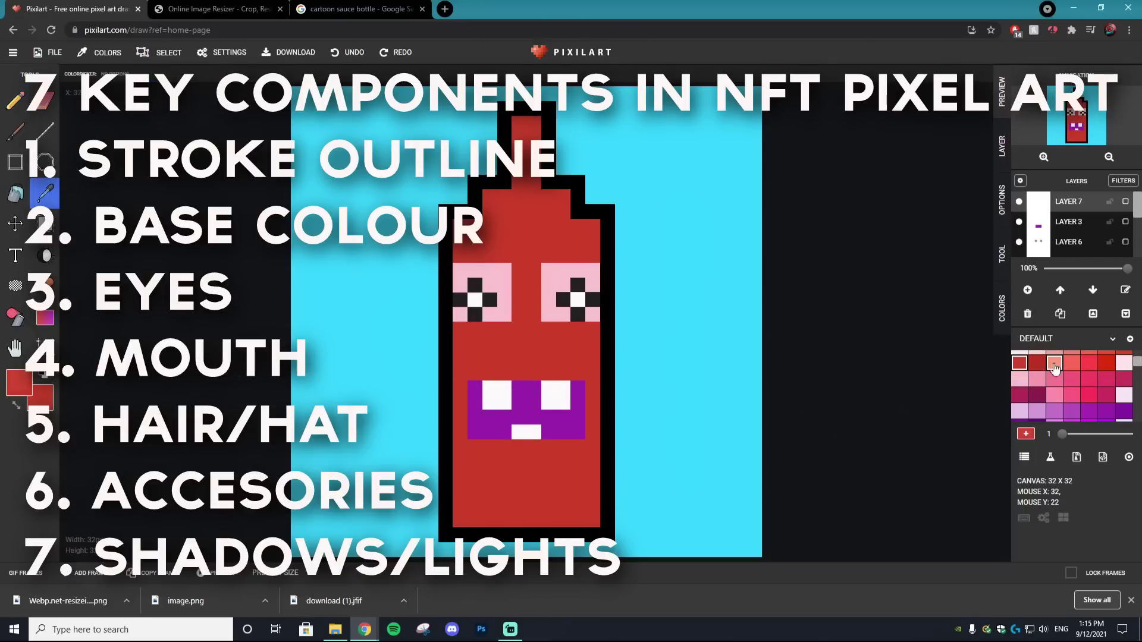
{"action": "key", "text": "ctrl+z"}
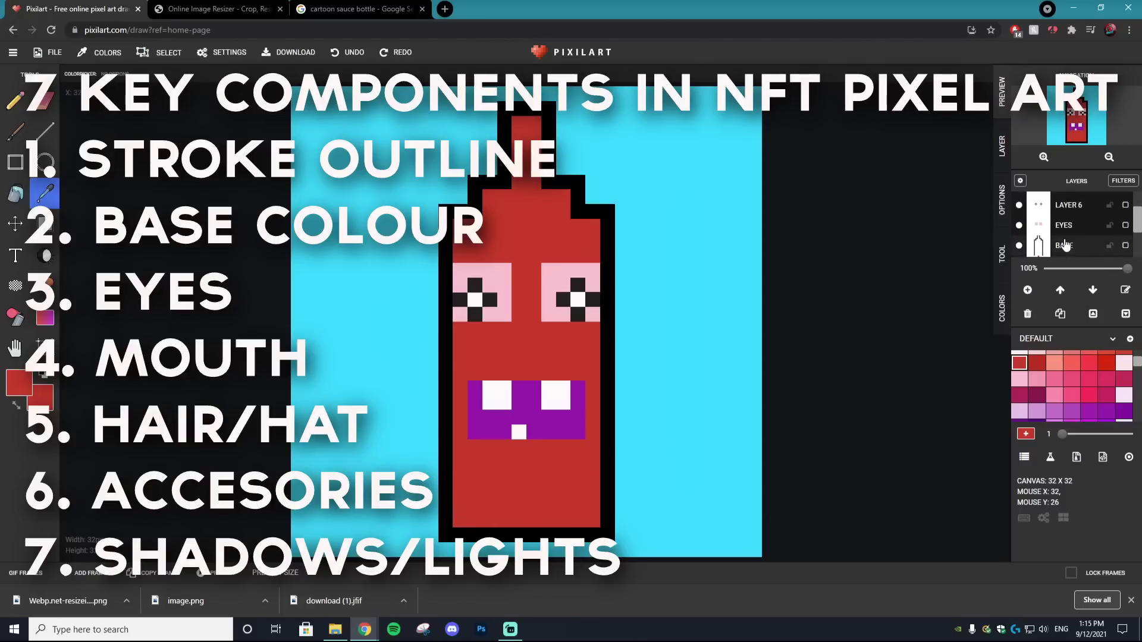
{"action": "key", "text": "ctrl+z"}
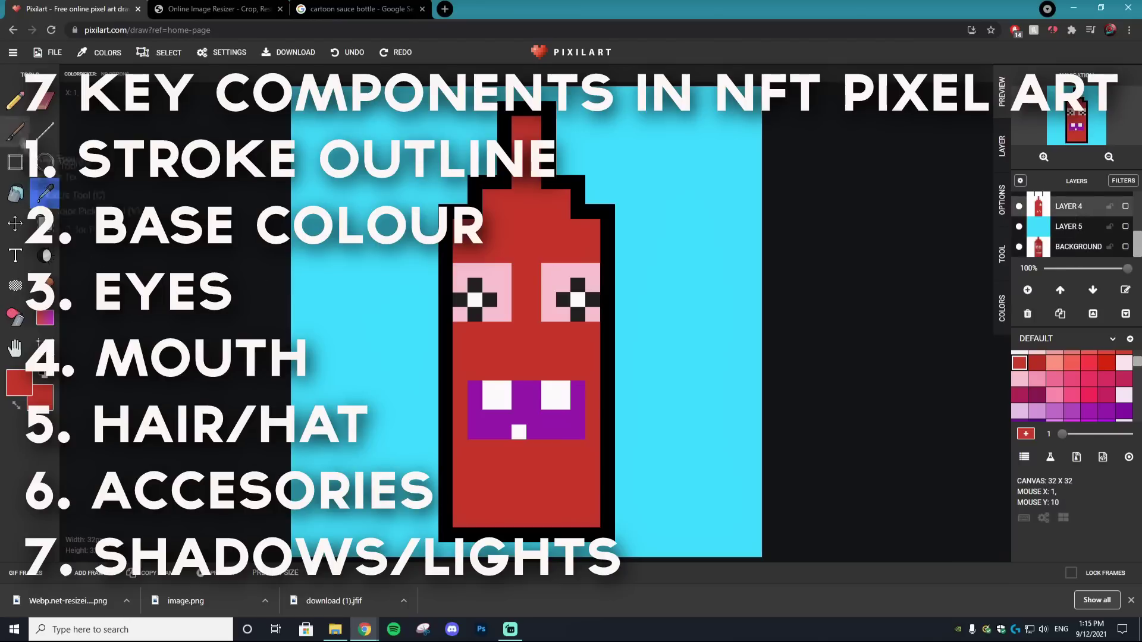
- With the Pencil, shade the bottle's bottom-left and bottom-right corners in darker red
{"action": "left_click", "coordinate": [15, 101]}
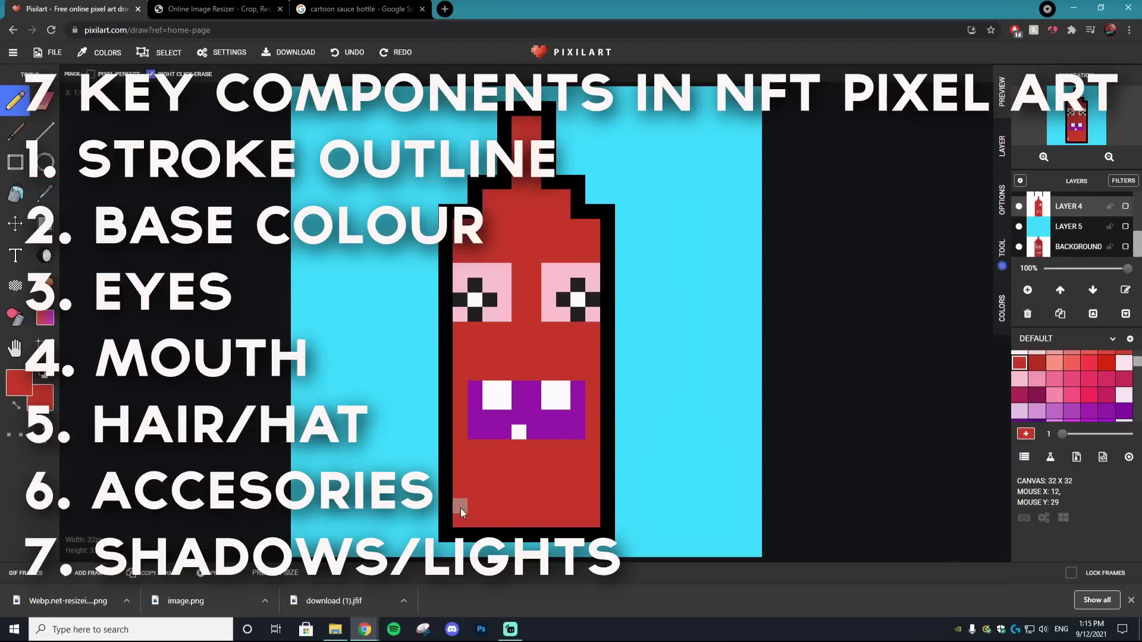
{"action": "left_click", "coordinate": [1036, 362]}
{"action": "left_click_drag", "start_coordinate": [461, 506], "coordinate": [475, 520]}
{"action": "left_click_drag", "start_coordinate": [592, 506], "coordinate": [578, 520]}
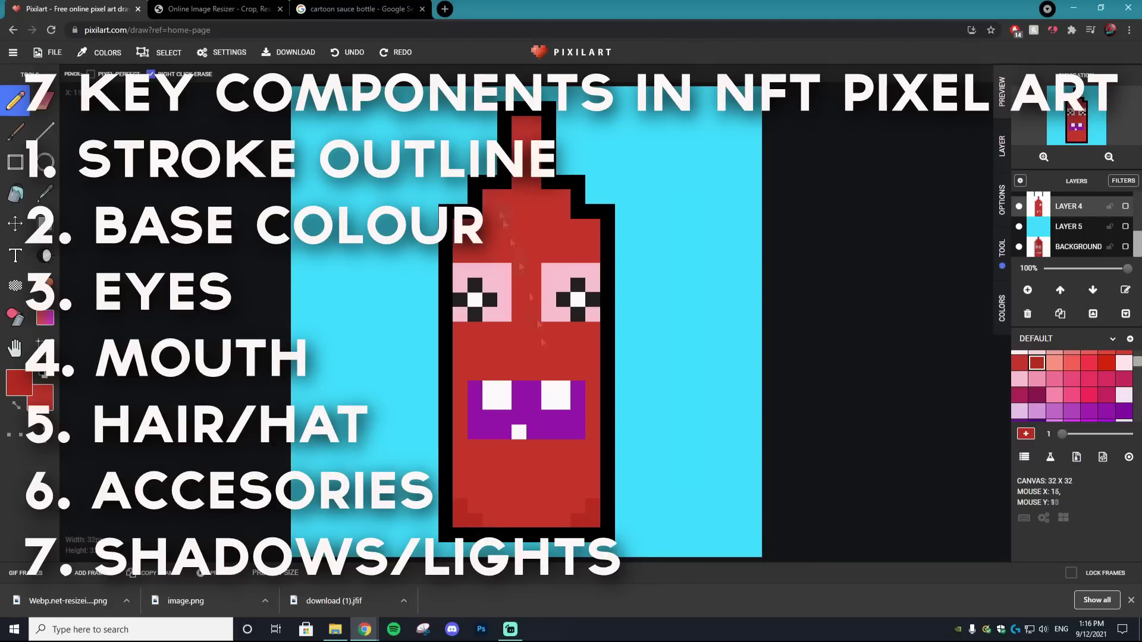
- Erase the bottom-left shading, repaint it in base red, and pick another red shading swatch
{"action": "right_click", "coordinate": [460, 506]}
{"action": "left_click", "coordinate": [1019, 362]}
{"action": "left_click_drag", "start_coordinate": [460, 506], "coordinate": [474, 526]}
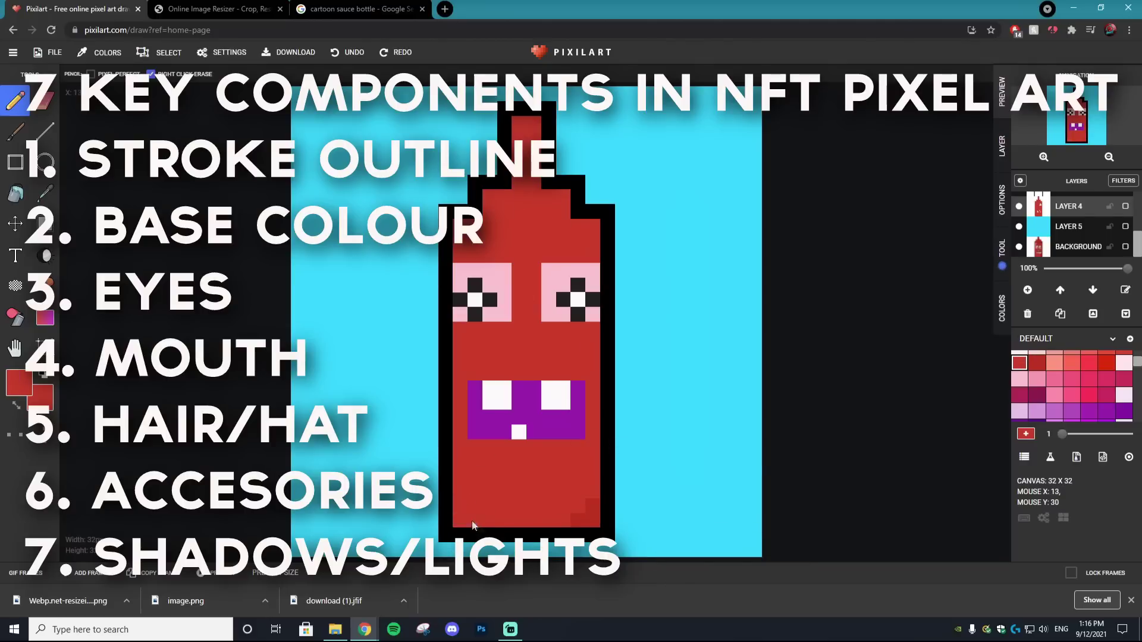
{"action": "left_click", "coordinate": [1037, 362]}
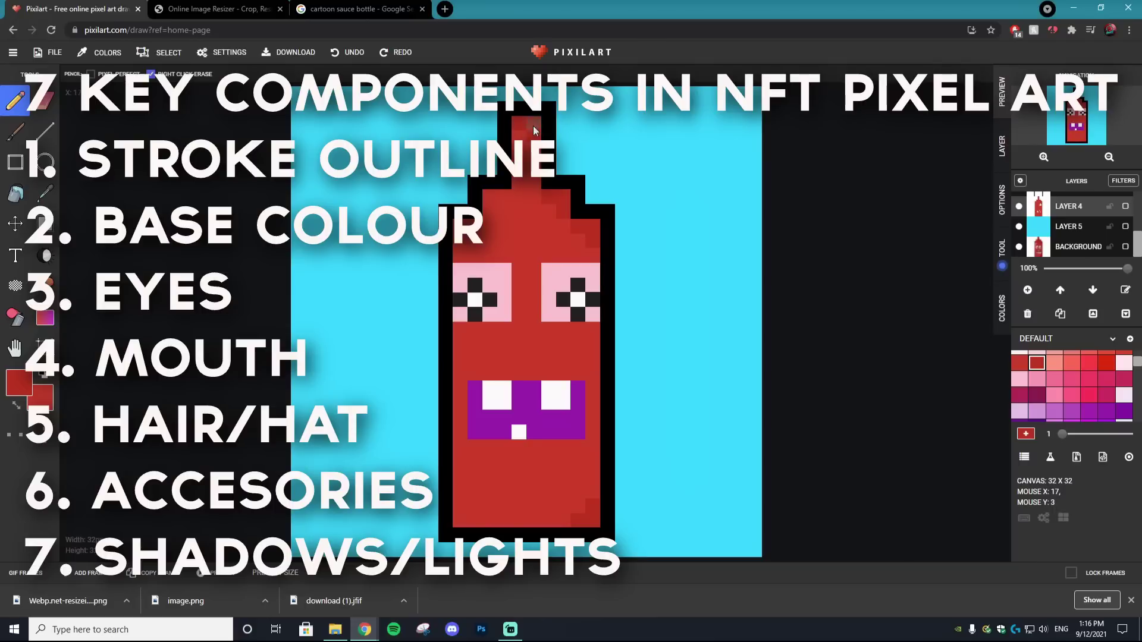
{"action": "scroll", "coordinate": [1089, 393], "scroll_direction": "up", "scroll_amount": 3}
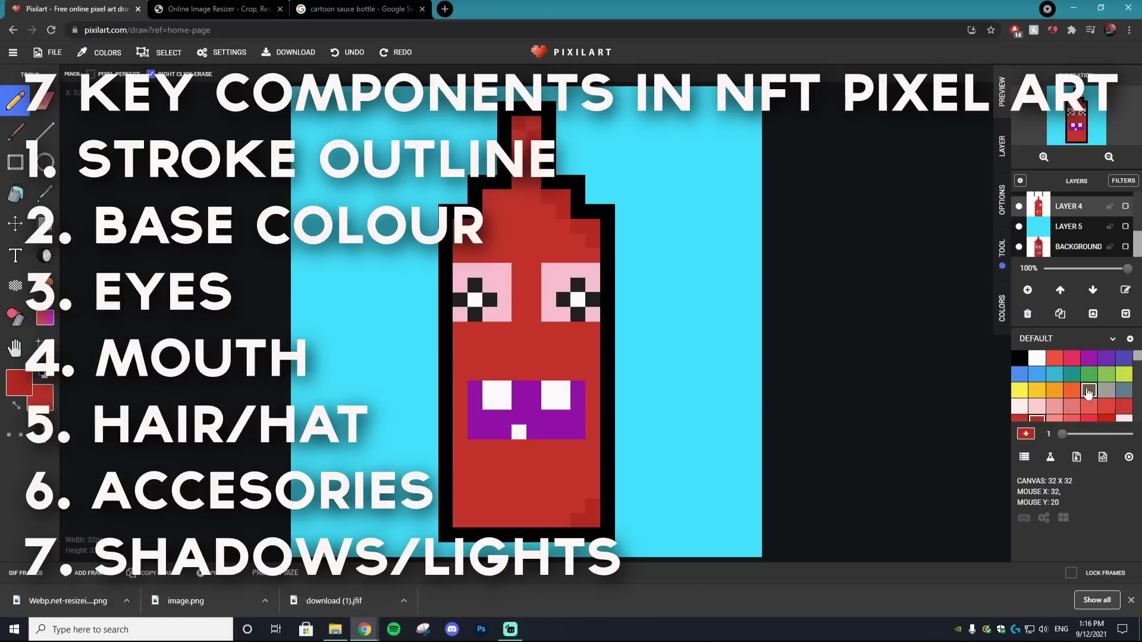
{"action": "left_click", "coordinate": [1123, 406]}
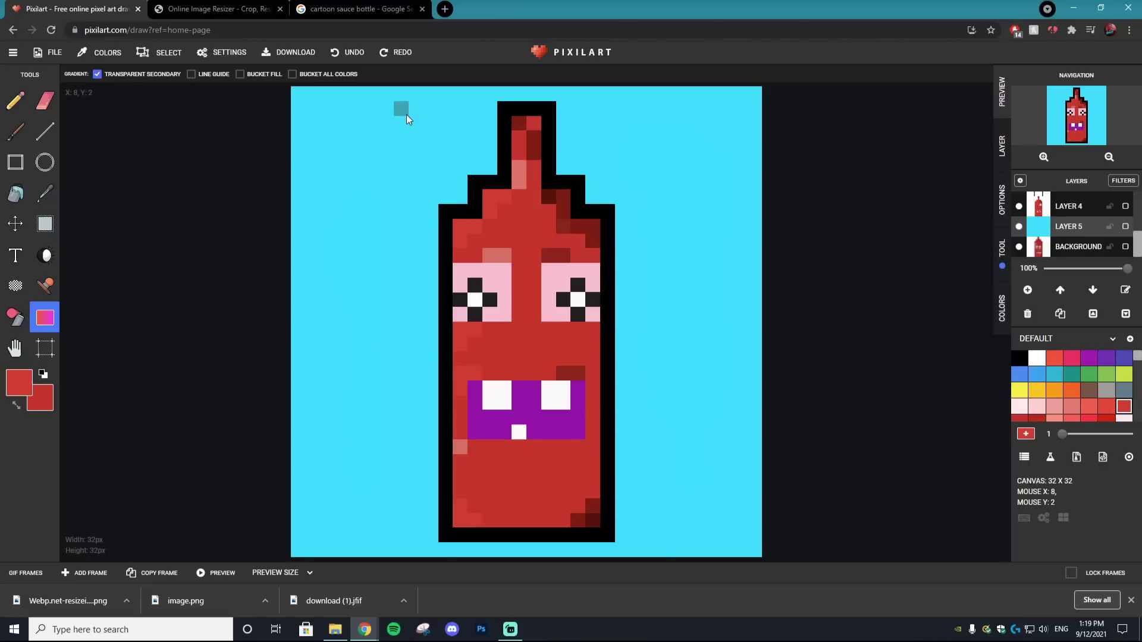
- Fill the background with a diagonal red-to-cyan gradient and add purple at the top-right
{"action": "left_click_drag", "start_coordinate": [405, 114], "coordinate": [343, 428]}
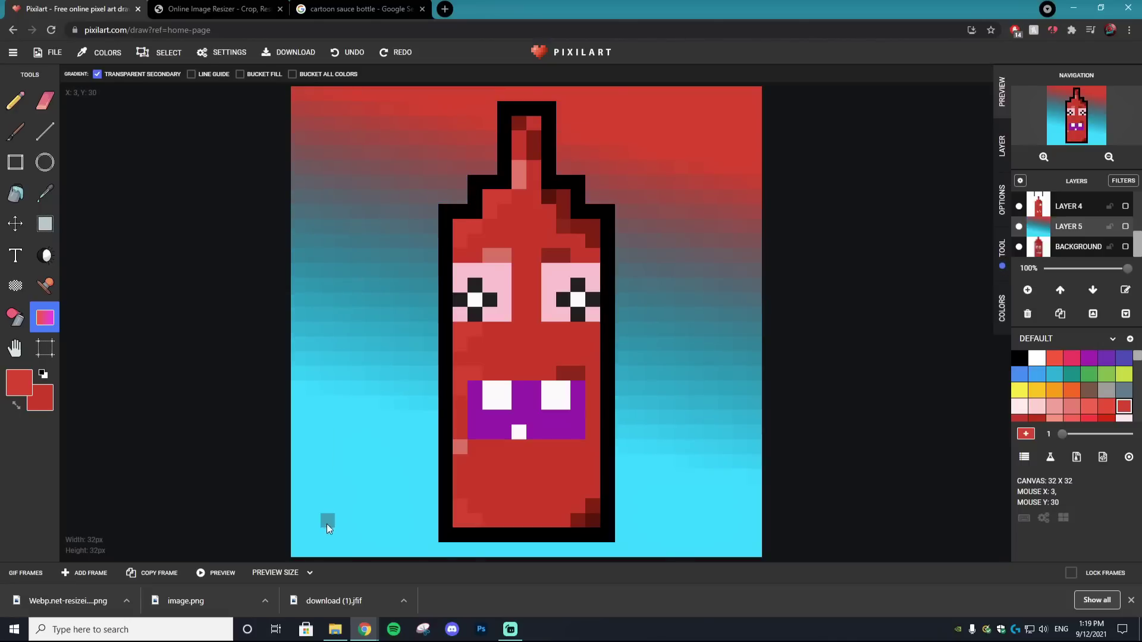
{"action": "left_click_drag", "start_coordinate": [326, 523], "coordinate": [393, 365]}
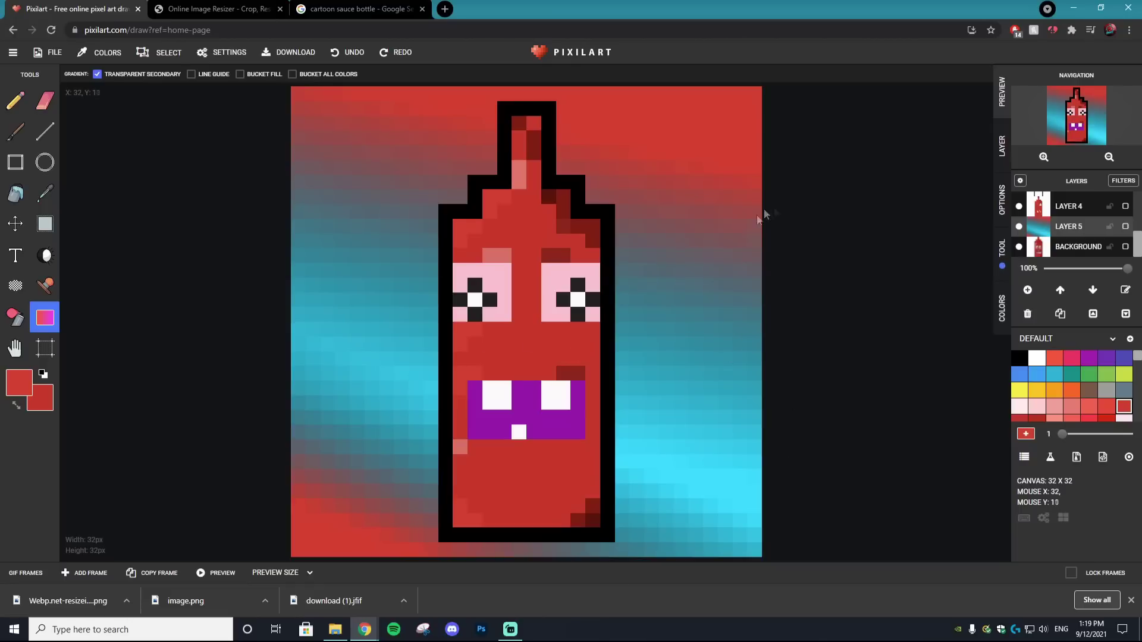
{"action": "left_click", "coordinate": [1106, 357]}
{"action": "left_click_drag", "start_coordinate": [684, 139], "coordinate": [568, 290]}
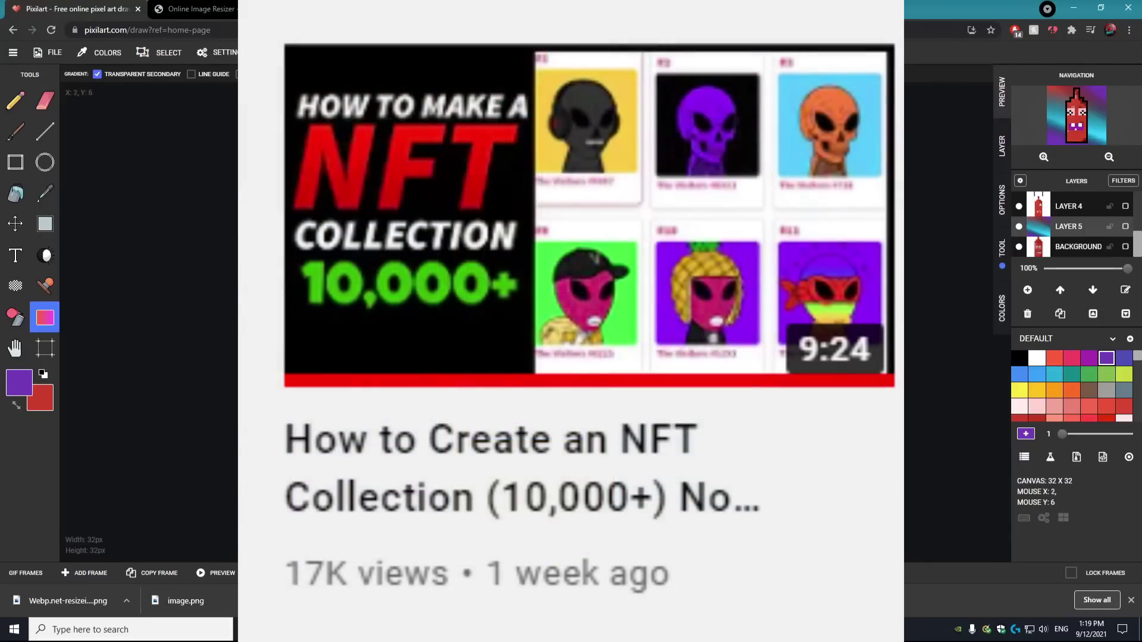
- Spread the purple-and-cyan gradient across the background, then open the download options
{"action": "left_click_drag", "start_coordinate": [324, 161], "coordinate": [535, 297]}
{"action": "left_click_drag", "start_coordinate": [416, 179], "coordinate": [773, 408]}
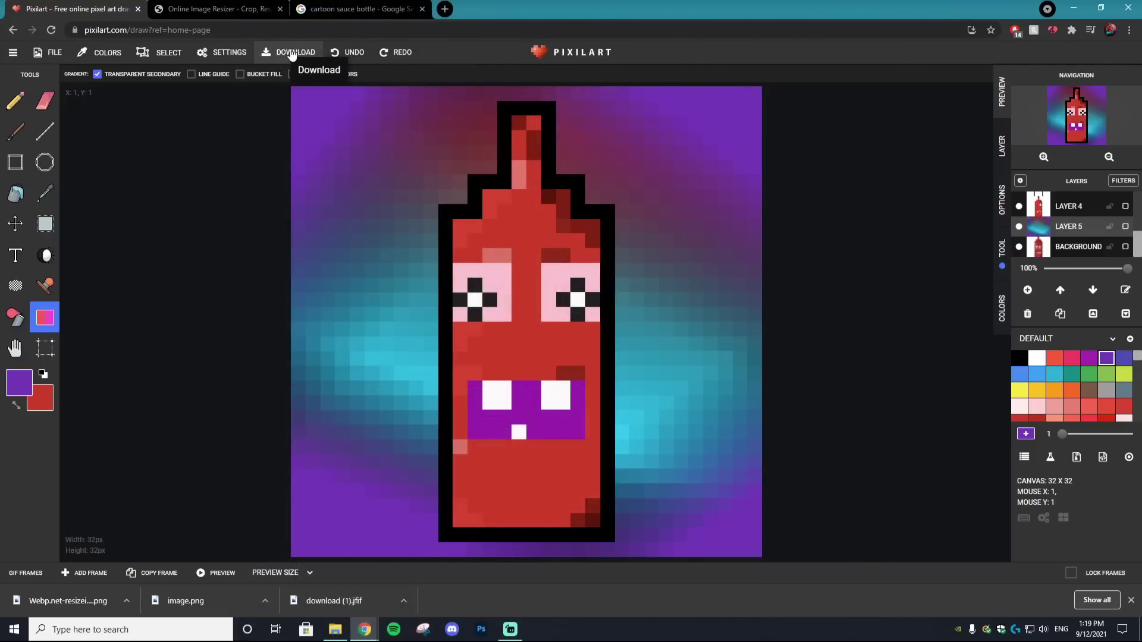
{"action": "left_click", "coordinate": [291, 54]}
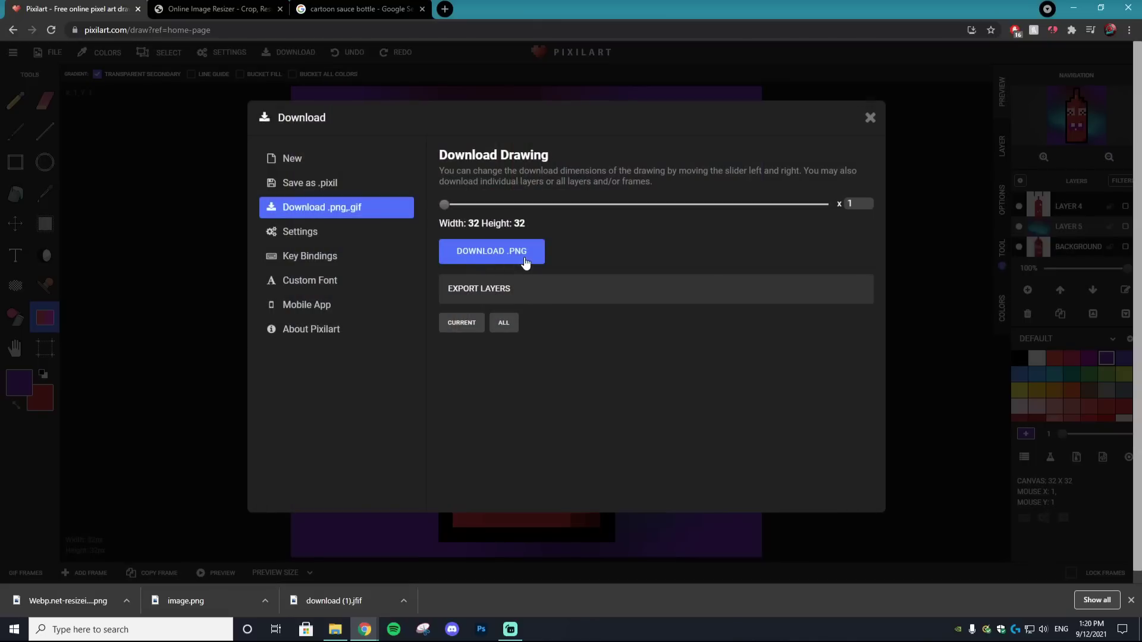